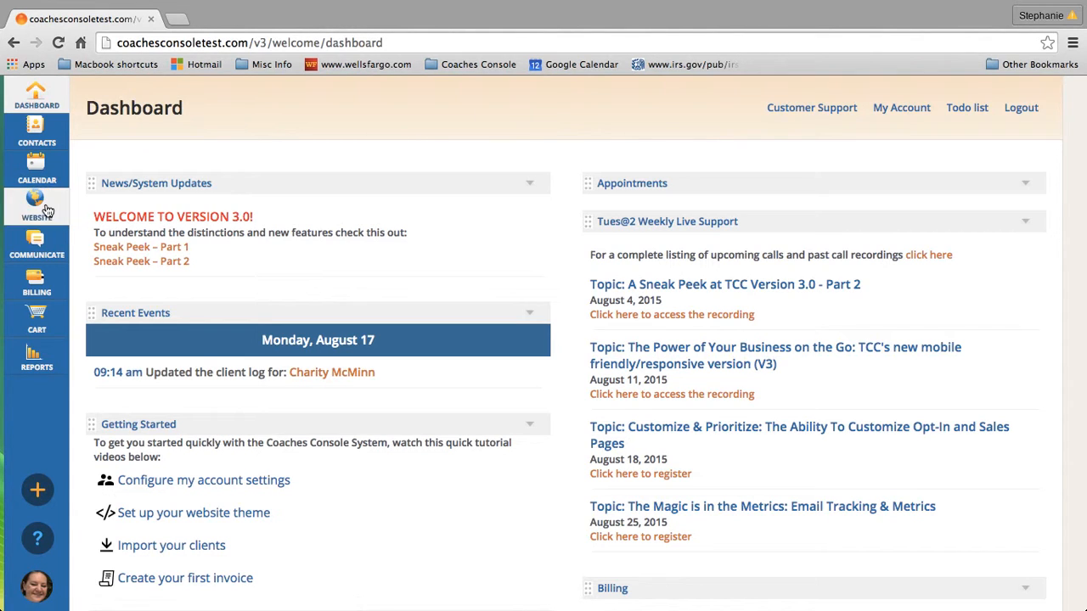
Open the website Forms list from the Website sidebar flyout
{"action": "mouse_move", "coordinate": [49, 211]}
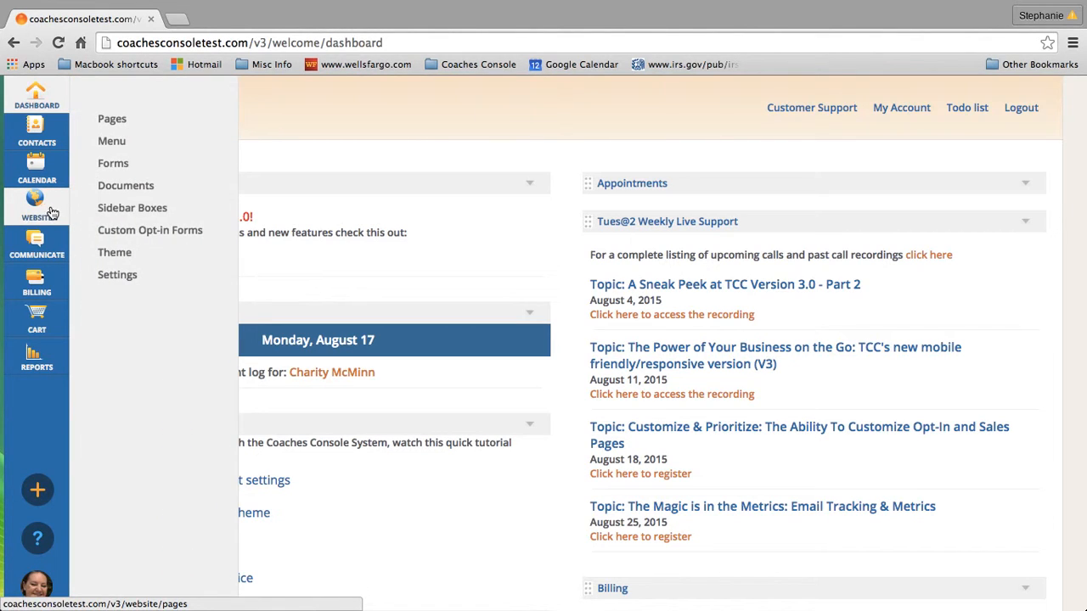
{"action": "left_click", "coordinate": [121, 167]}
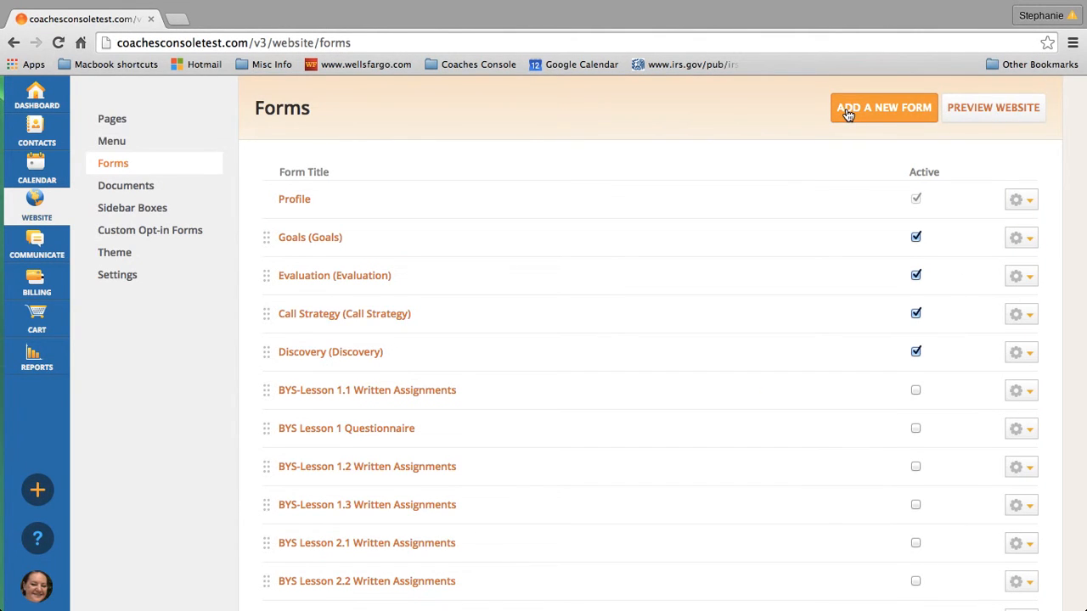
Create a new custom form named 'Session Prep Form' and place the cursor in its description editor
{"action": "left_click", "coordinate": [847, 114]}
{"action": "left_click", "coordinate": [428, 269]}
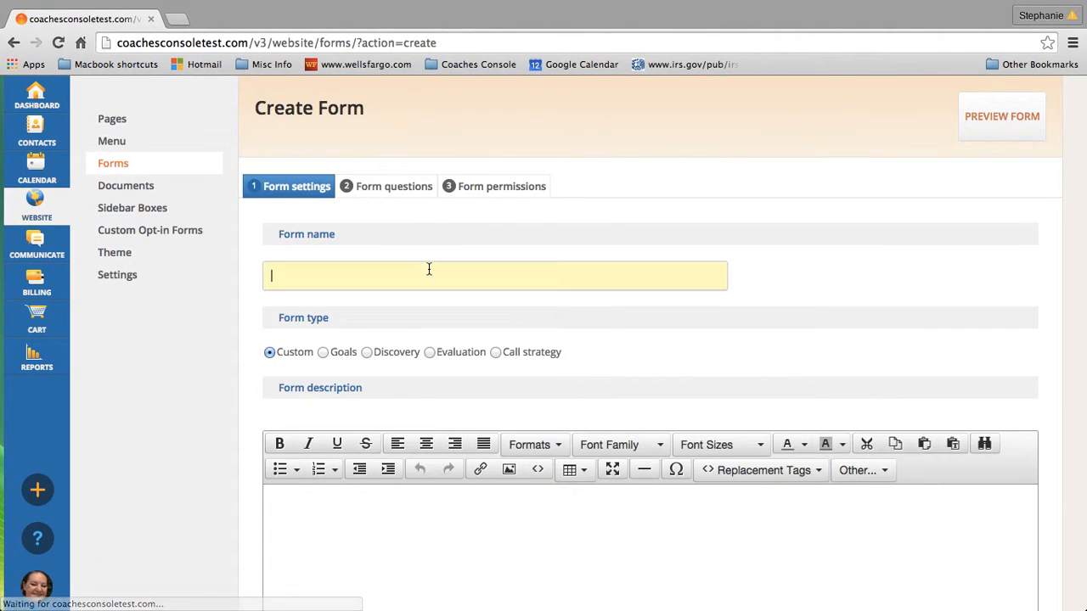
{"action": "type", "text": "Se"}
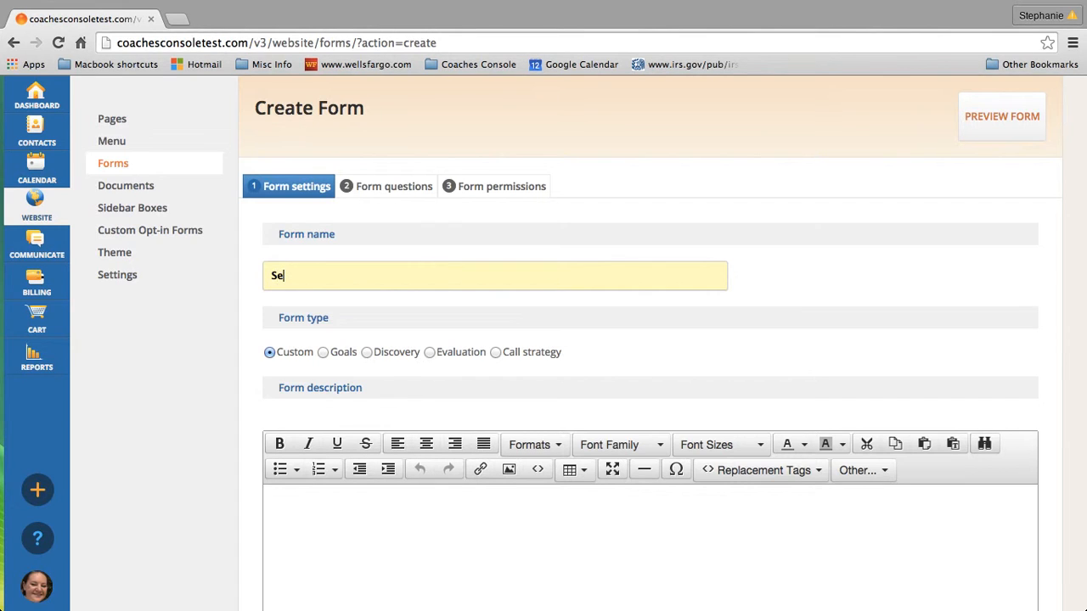
{"action": "type", "text": "ssion Prep Form"}
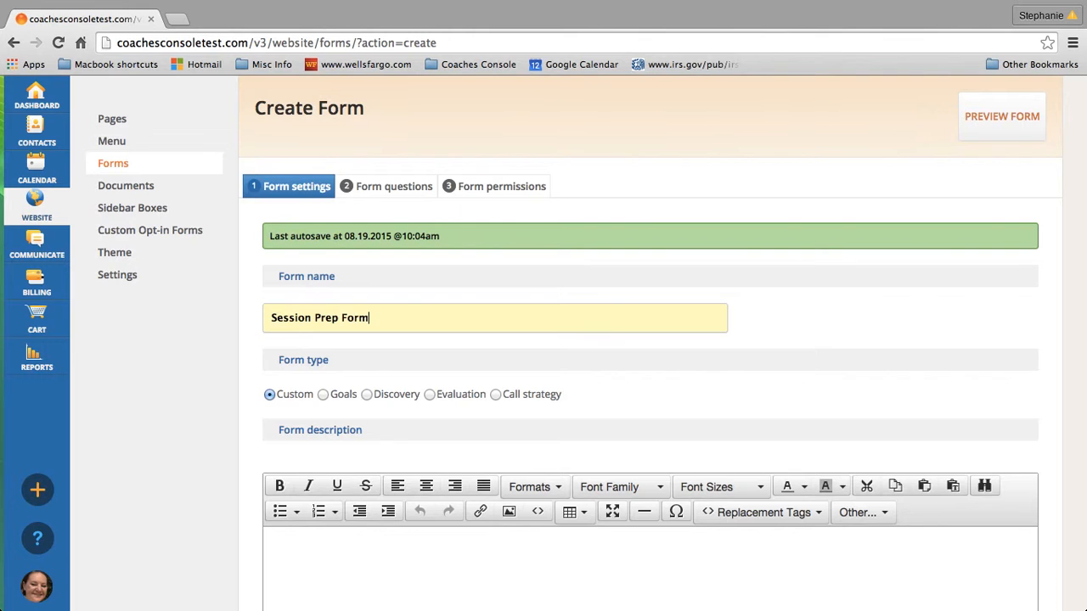
{"action": "left_click", "coordinate": [356, 551]}
{"action": "scroll", "coordinate": [357, 551], "scroll_direction": "down", "scroll_amount": 3}
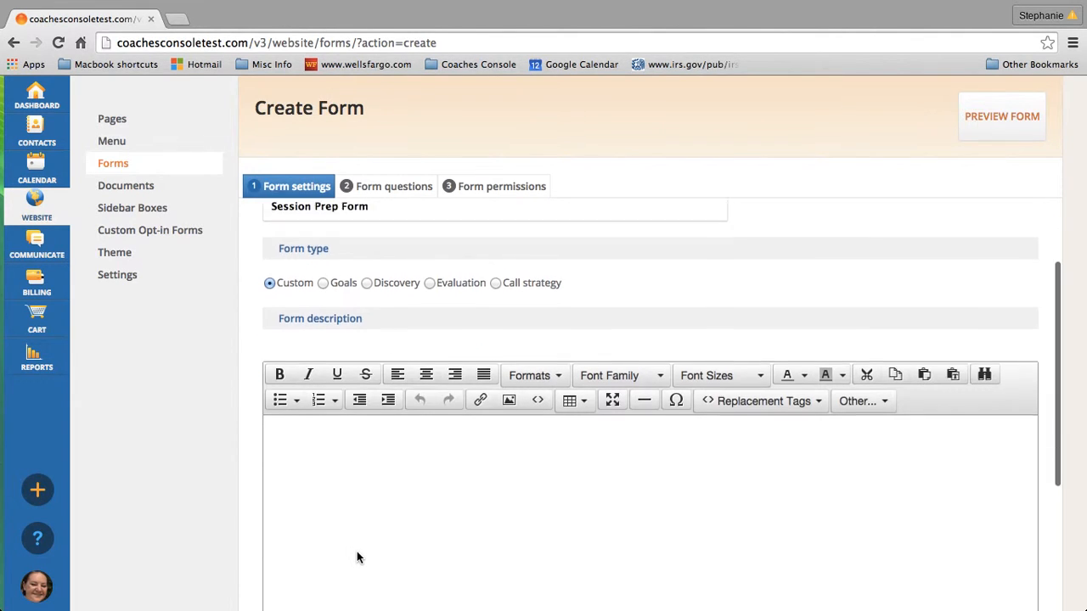
{"action": "scroll", "coordinate": [356, 557], "scroll_direction": "down", "scroll_amount": 2}
{"action": "scroll", "coordinate": [356, 557], "scroll_direction": "up", "scroll_amount": 1}
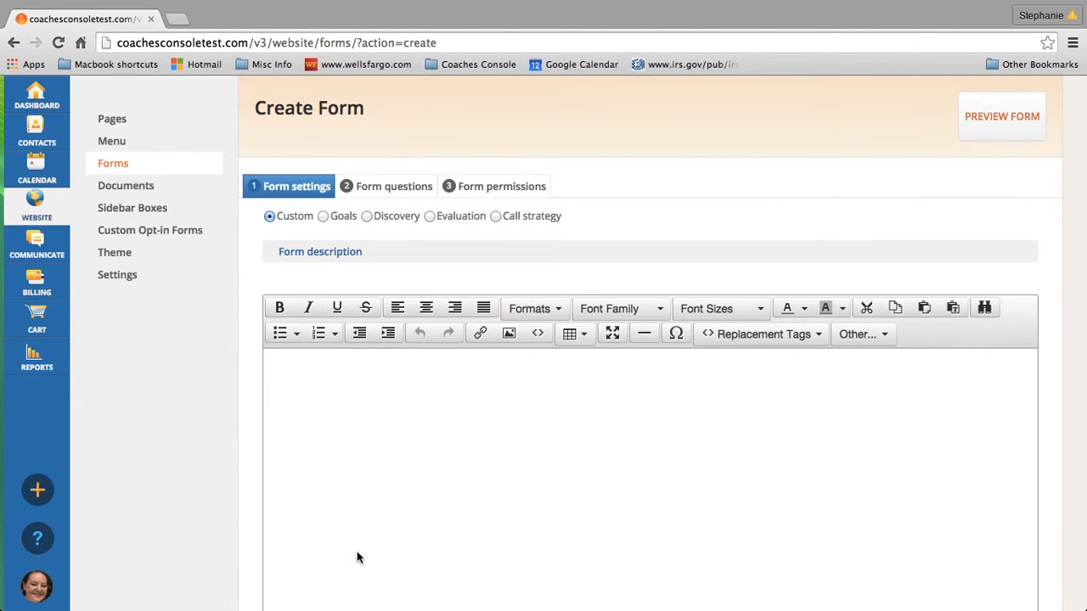
Copy the three Description paragraphs from the Session Prep Form Word document
{"action": "key", "text": "super+Tab"}
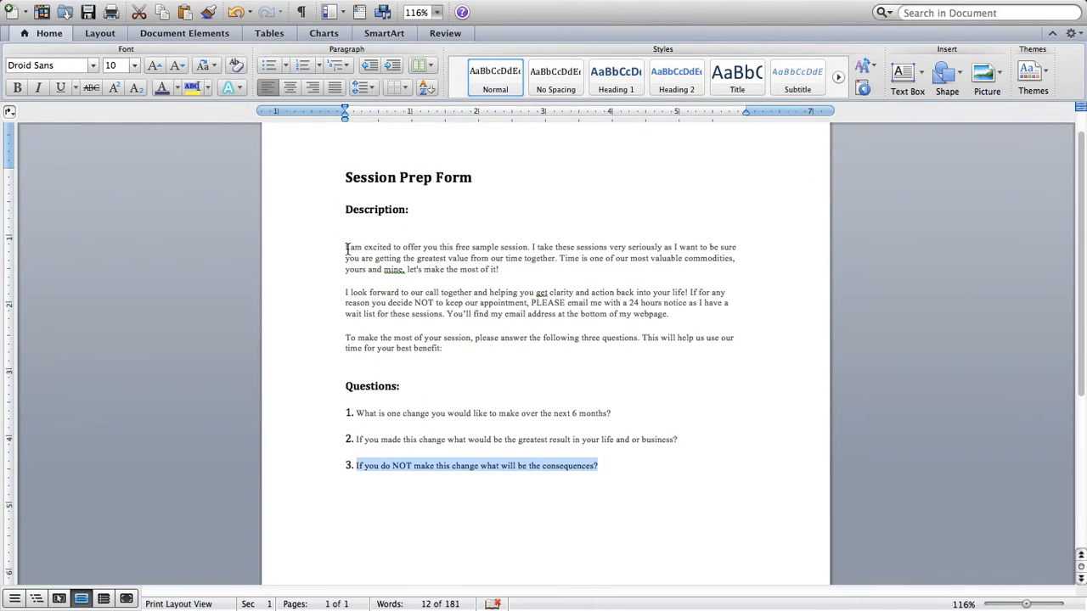
{"action": "left_click_drag", "start_coordinate": [346, 249], "coordinate": [450, 349]}
{"action": "key", "text": "super+c"}
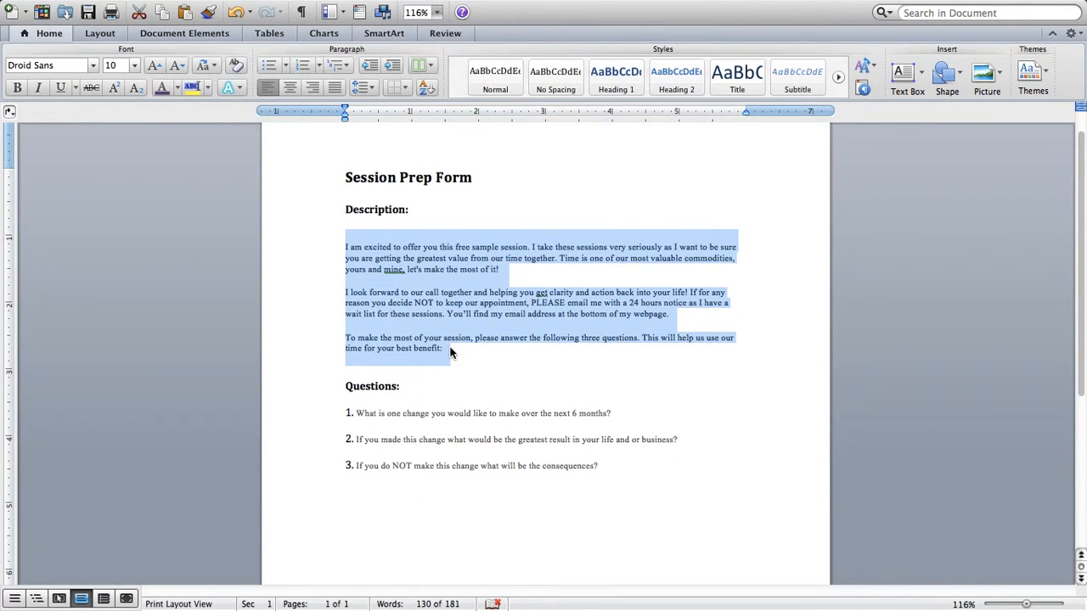
{"action": "key", "text": "super+Tab"}
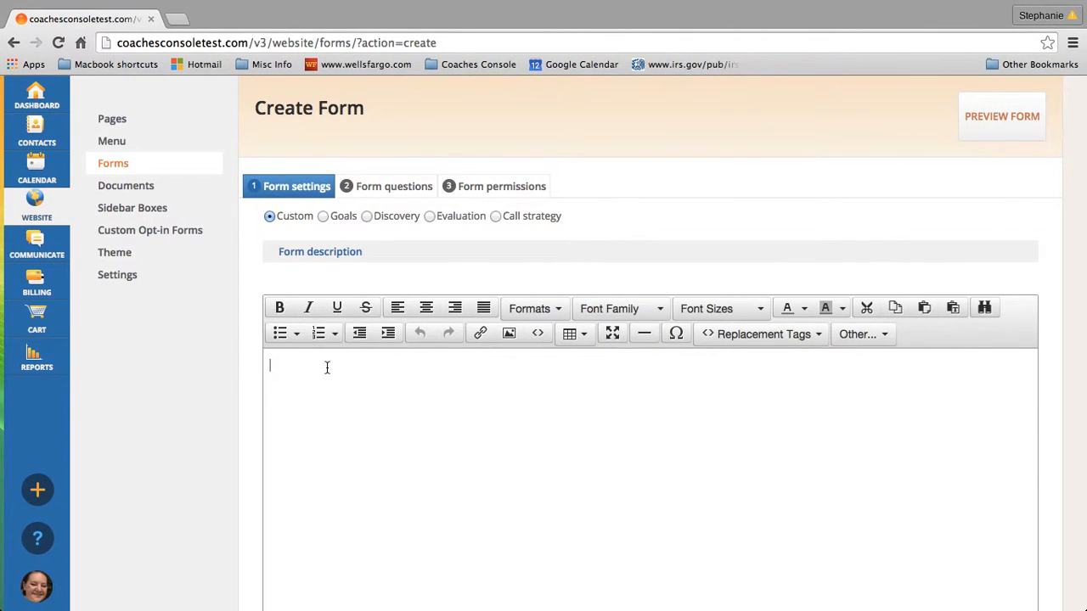
Paste the three welcome paragraphs as the form description and continue to Form questions
{"action": "key", "text": "super+v"}
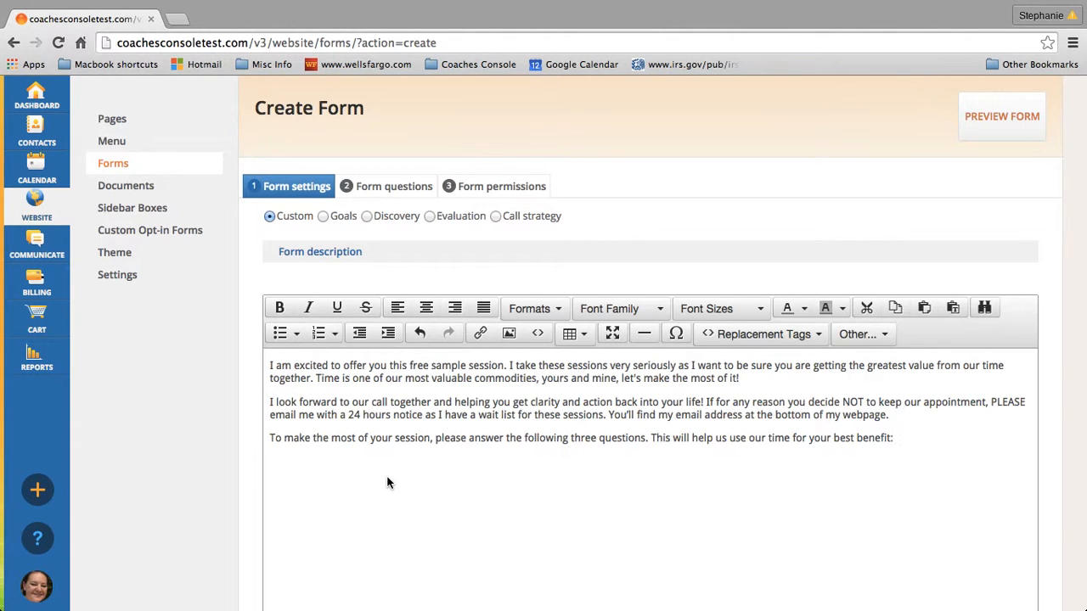
{"action": "scroll", "coordinate": [387, 483], "scroll_direction": "down", "scroll_amount": 4}
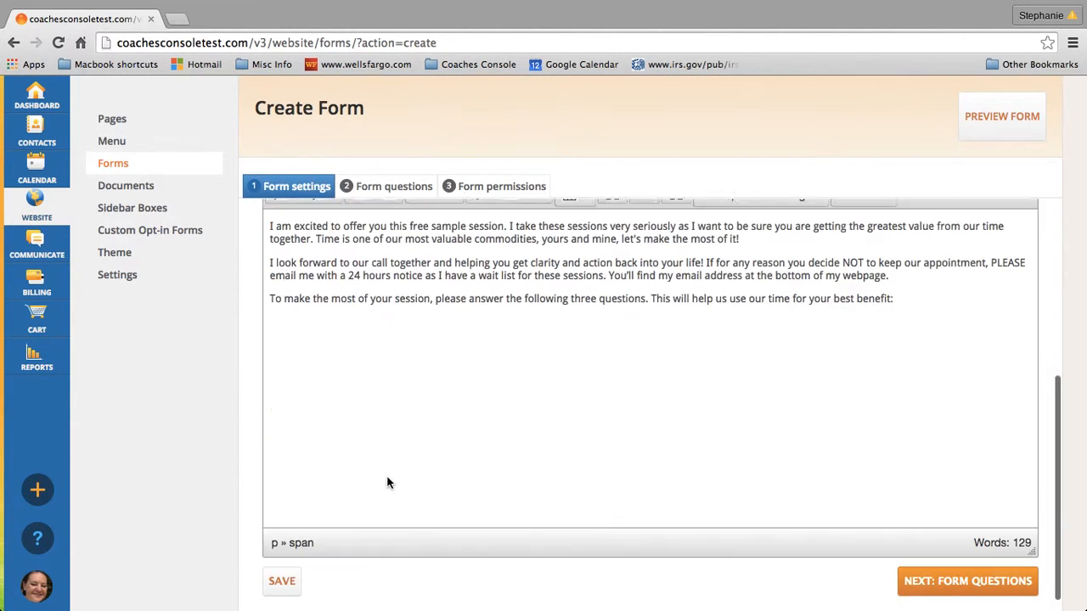
{"action": "left_click", "coordinate": [1008, 569]}
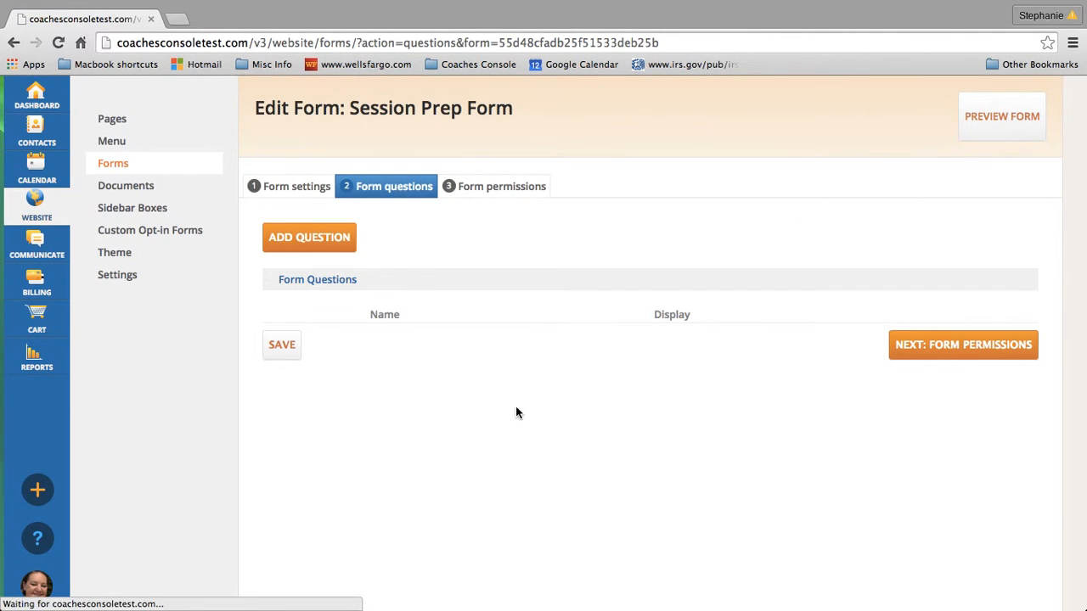
Add question 1, 'What is one change you would like to make over the next 6 months?', with a Text answer
{"action": "left_click", "coordinate": [309, 237]}
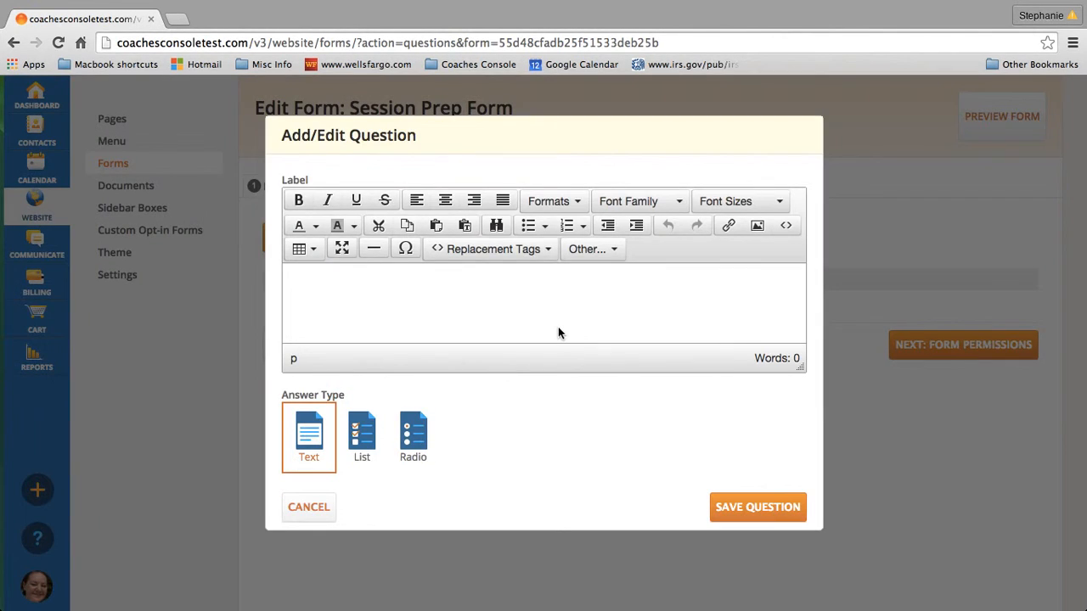
{"action": "key", "text": "ctrl+Right"}
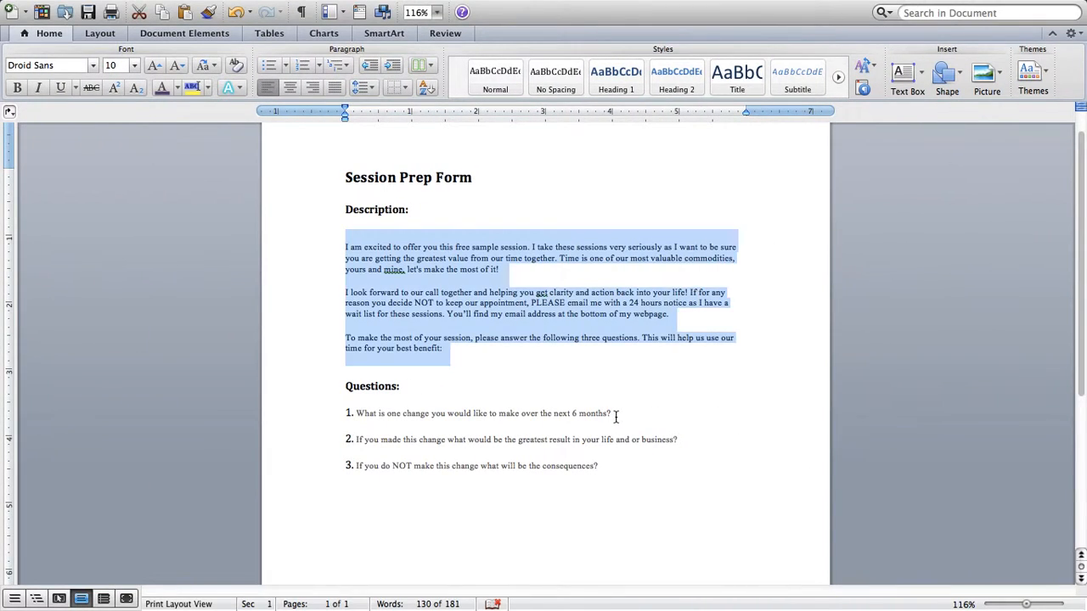
{"action": "left_click_drag", "start_coordinate": [617, 416], "coordinate": [359, 416]}
{"action": "key", "text": "super+c"}
{"action": "key", "text": "ctrl+Left"}
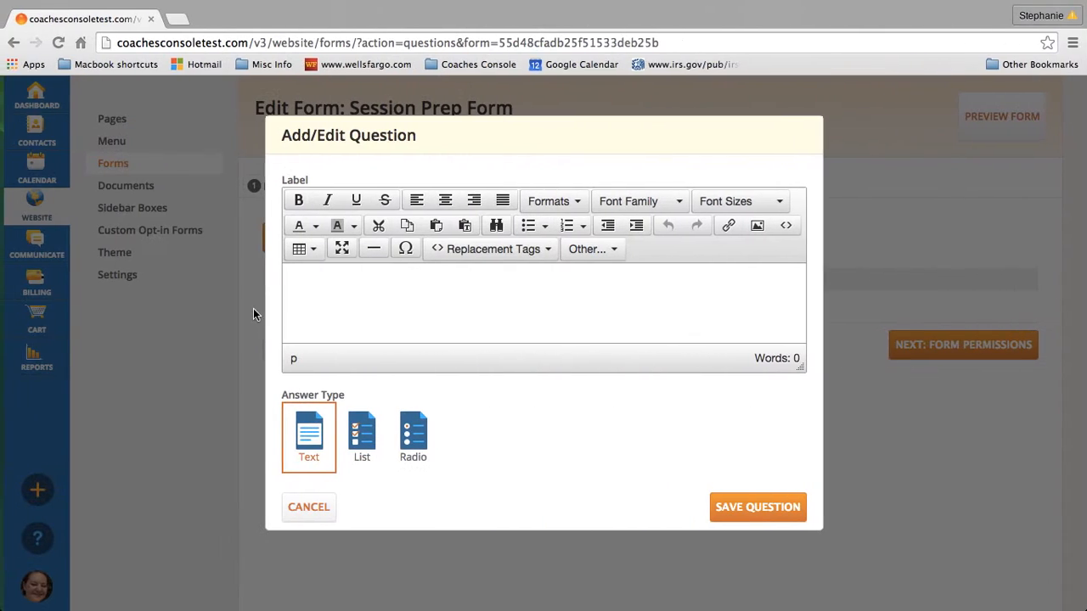
{"action": "key", "text": "super+v"}
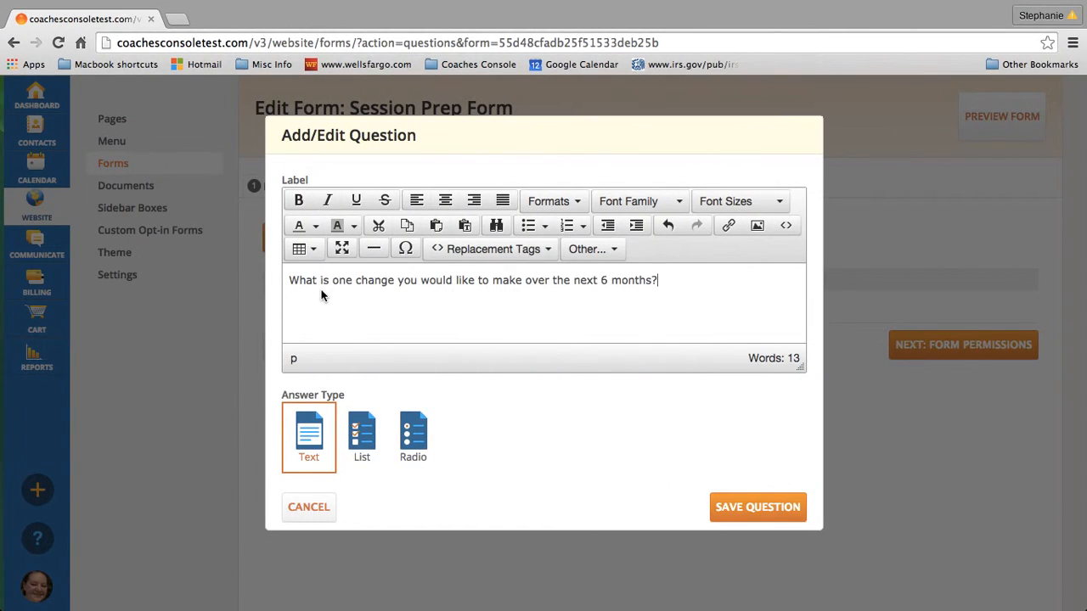
{"action": "left_click", "coordinate": [360, 438]}
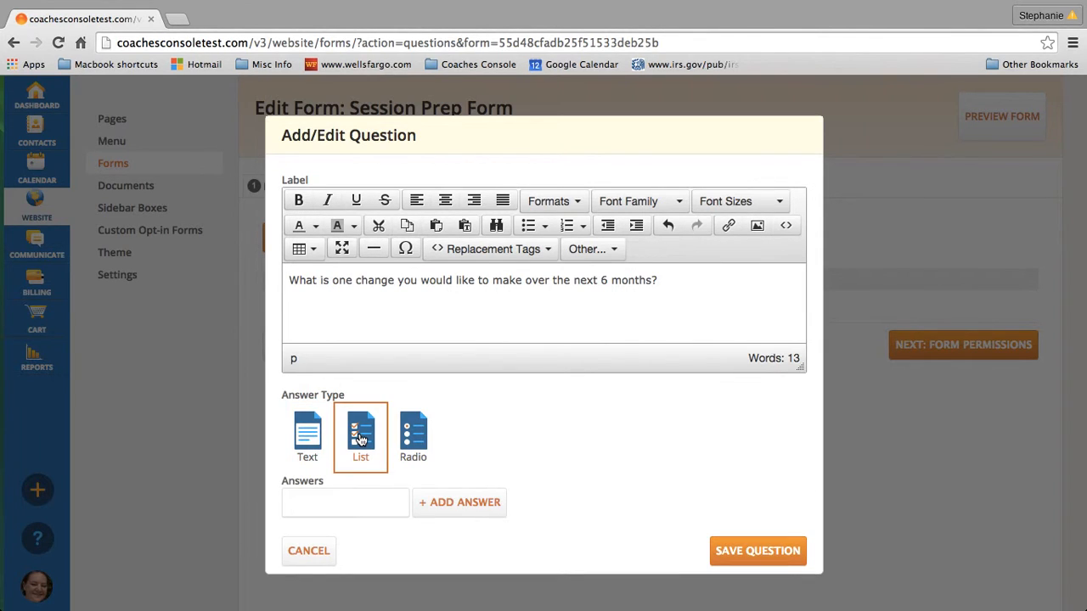
{"action": "left_click", "coordinate": [412, 438]}
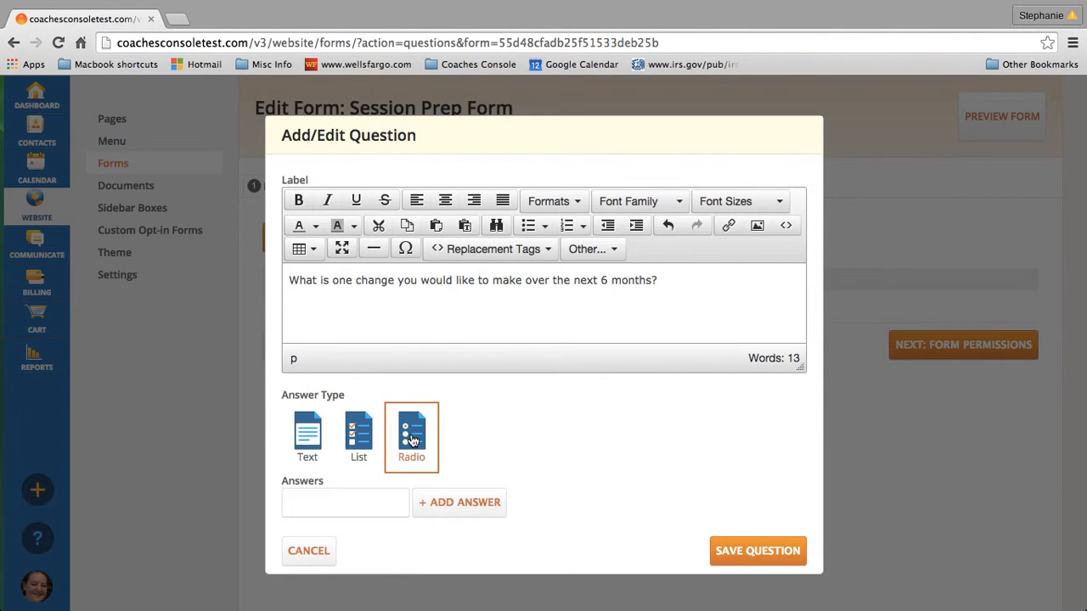
{"action": "left_click", "coordinate": [314, 435]}
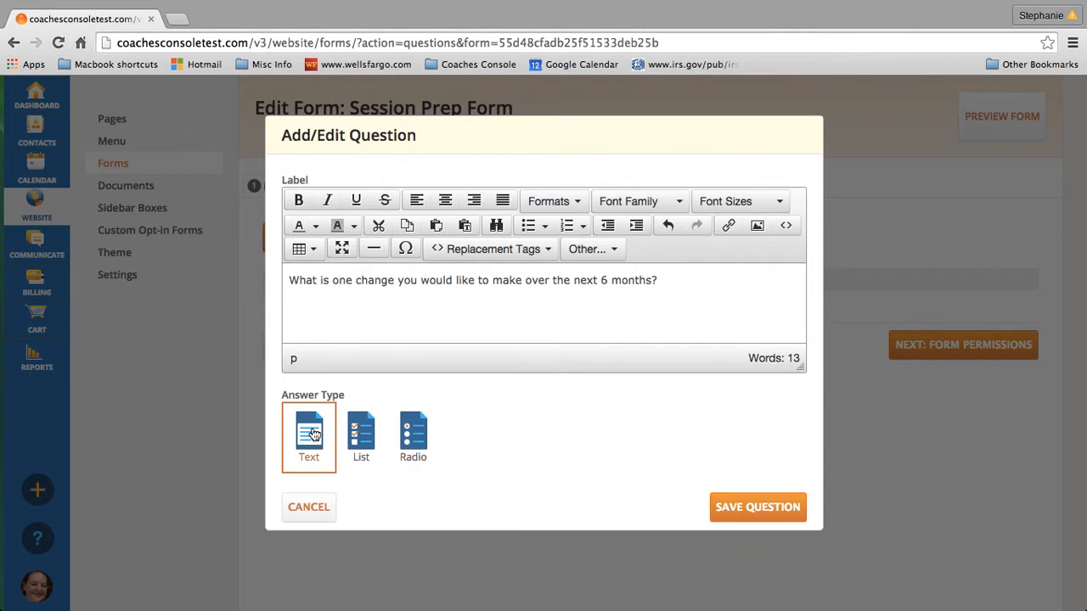
{"action": "left_click", "coordinate": [752, 511]}
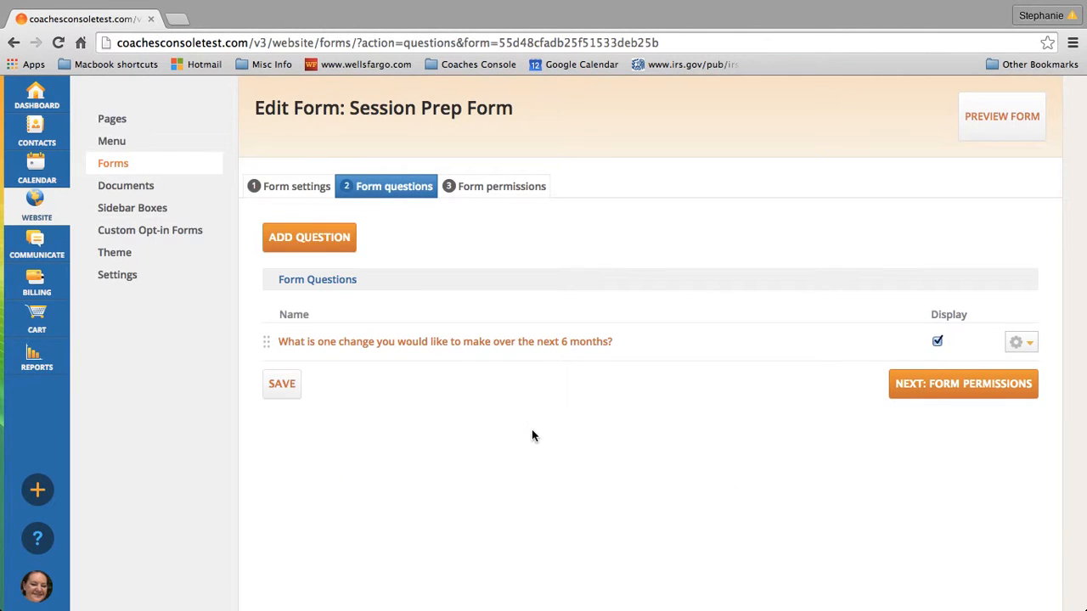
Add question 2 from Word, prefixed with 'If', asking the greatest result of this change
{"action": "left_click", "coordinate": [327, 237]}
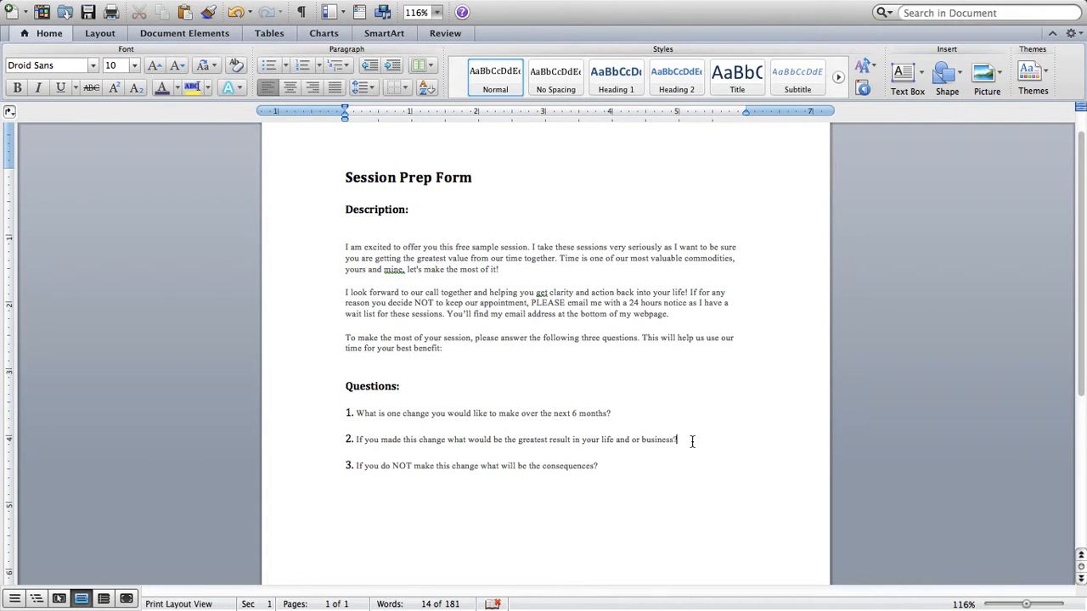
{"action": "left_click", "coordinate": [717, 440]}
{"action": "left_click_drag", "start_coordinate": [672, 439], "coordinate": [362, 438]}
{"action": "key", "text": "super+c"}
{"action": "scroll", "coordinate": [389, 431], "scroll_direction": "down", "scroll_amount": 5}
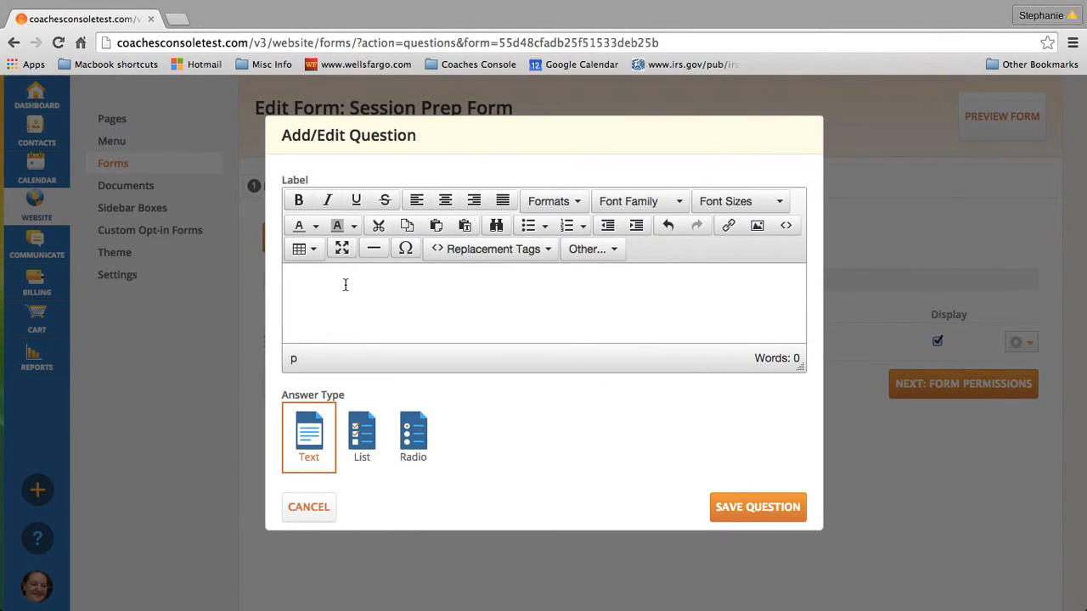
{"action": "key", "text": "super+v"}
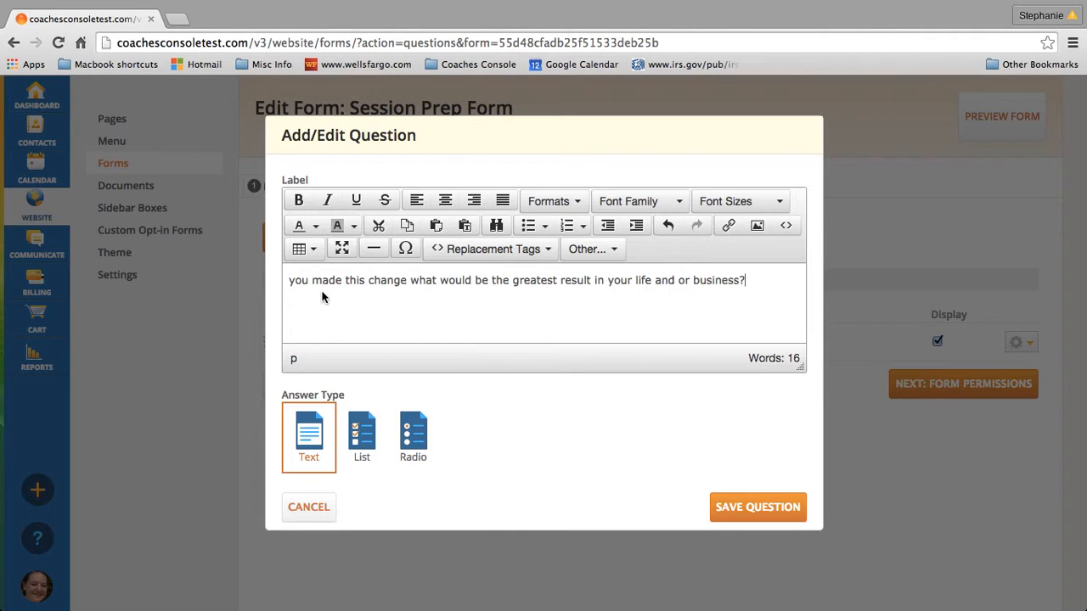
{"action": "left_click", "coordinate": [287, 280]}
{"action": "type", "text": "If"}
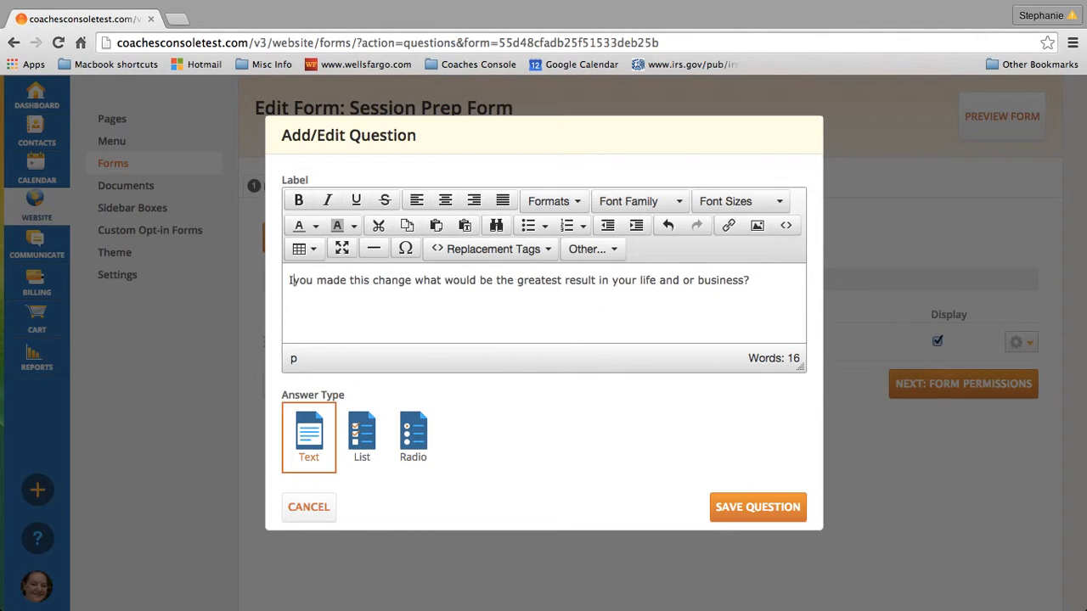
{"action": "left_click", "coordinate": [732, 507]}
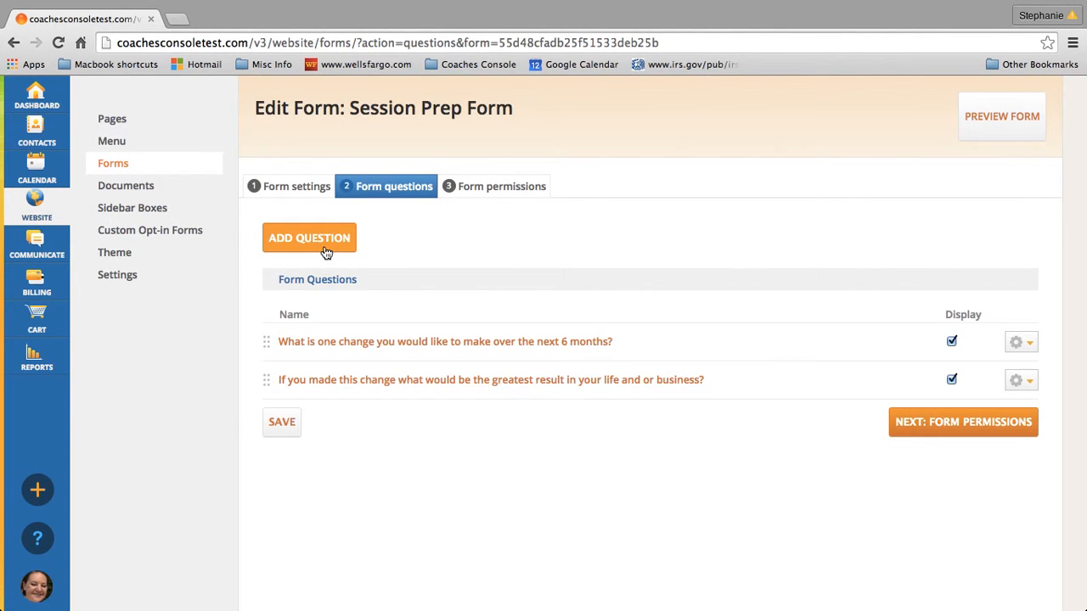
Add question 3, 'If you do NOT make this change what will be the consequences?', then continue to Form permissions
{"action": "left_click", "coordinate": [322, 245]}
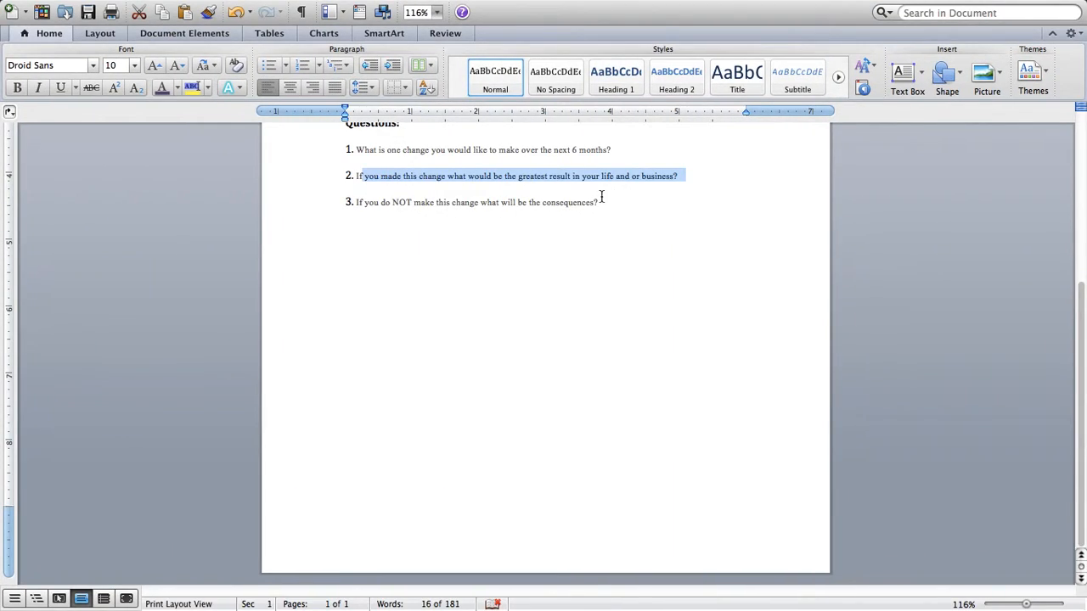
{"action": "left_click_drag", "start_coordinate": [600, 202], "coordinate": [360, 208]}
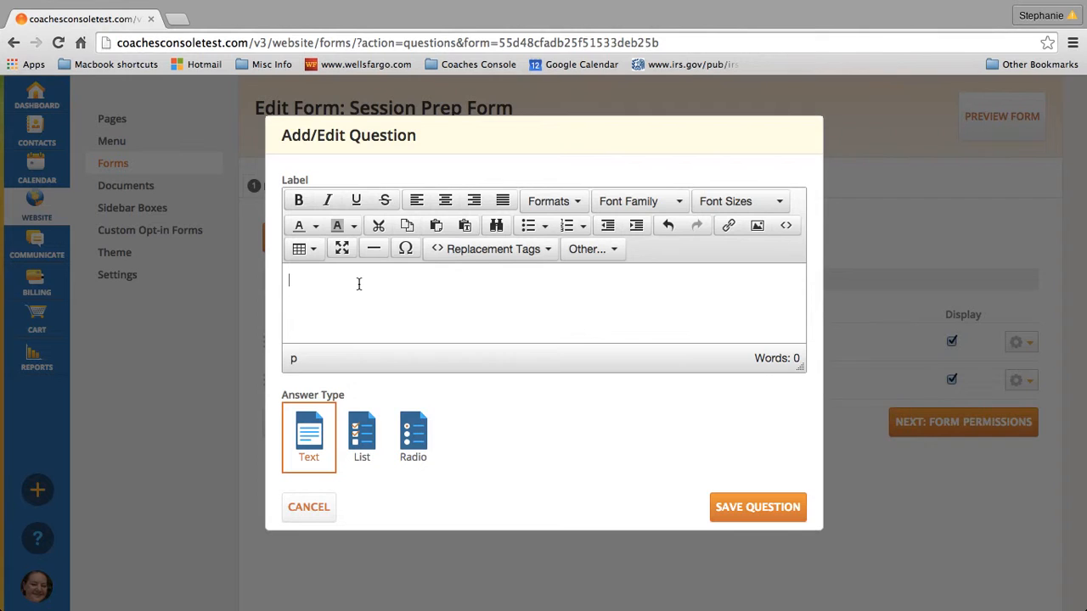
{"action": "type", "text": "If you do NOT make this change what will be the consequences?"}
{"action": "left_click", "coordinate": [766, 515]}
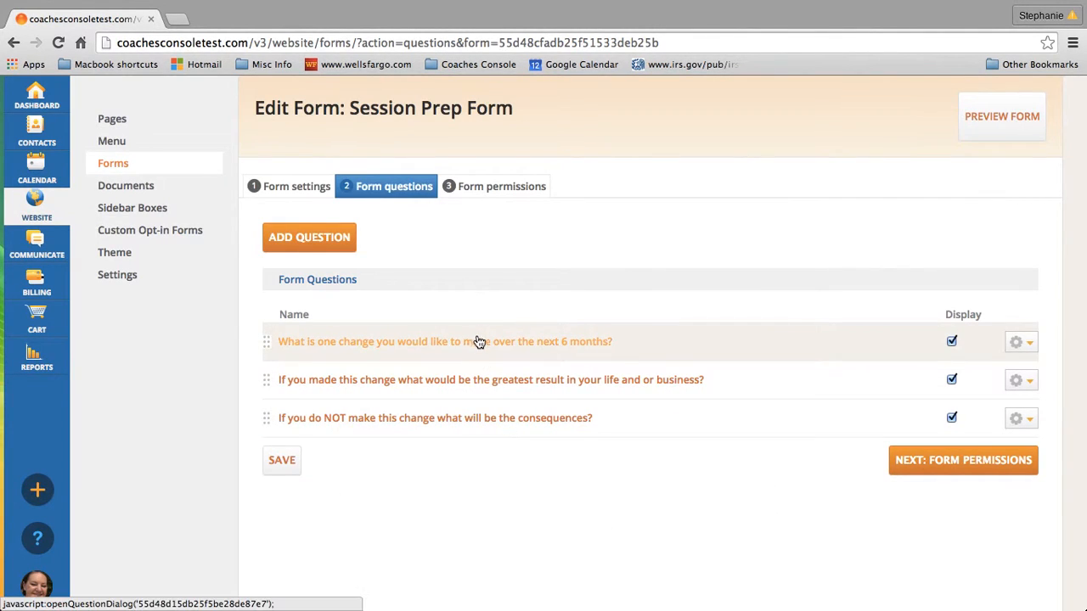
{"action": "left_click", "coordinate": [926, 470]}
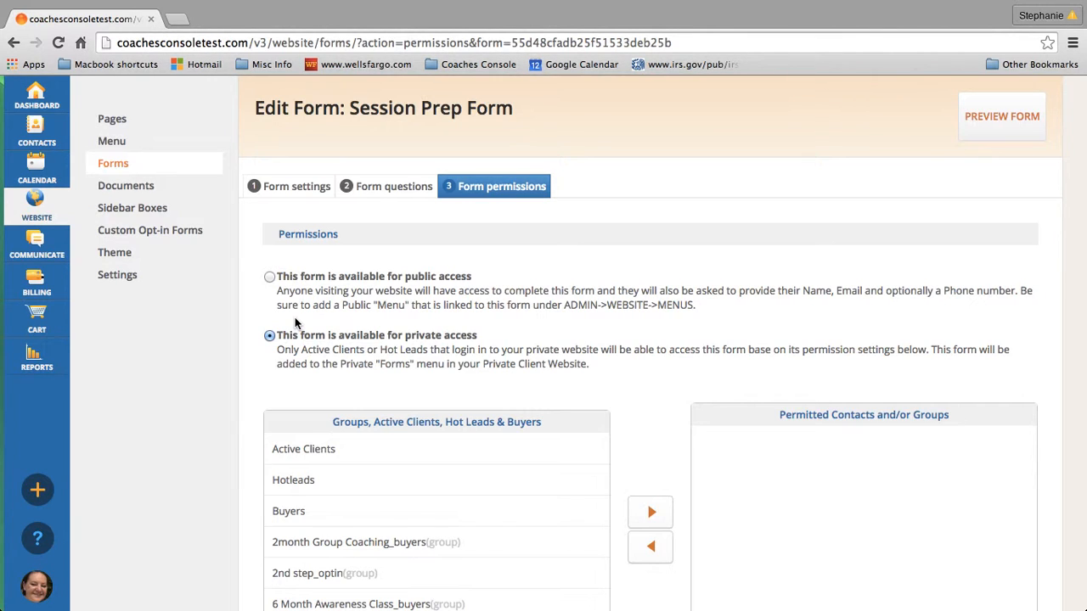
Select 'This form is available for public access' and save the permission
{"action": "left_click", "coordinate": [269, 276]}
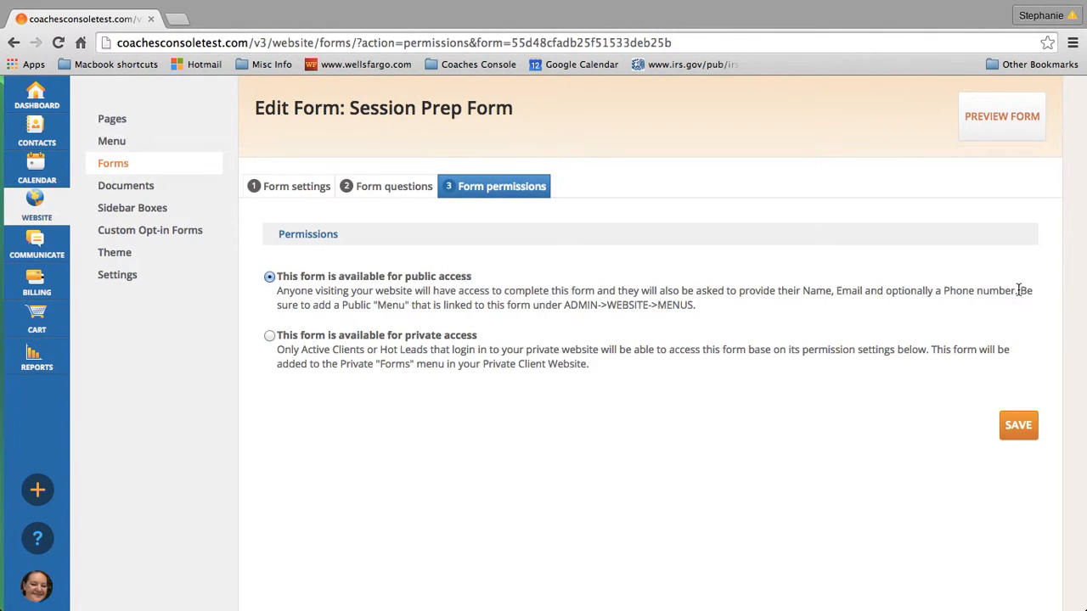
{"action": "left_click_drag", "start_coordinate": [1019, 290], "coordinate": [1023, 303]}
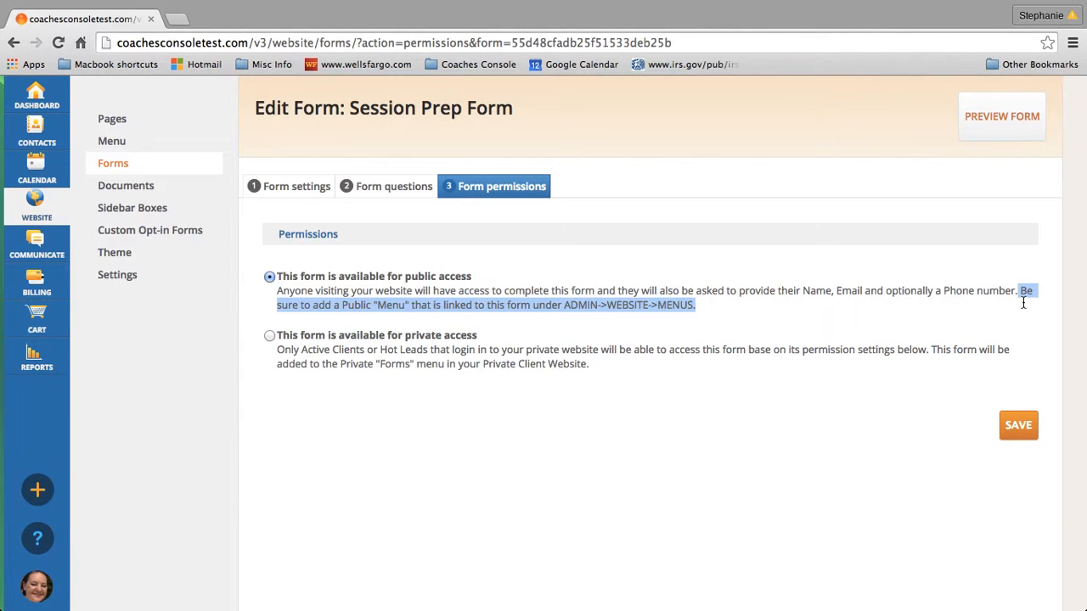
{"action": "left_click", "coordinate": [688, 426]}
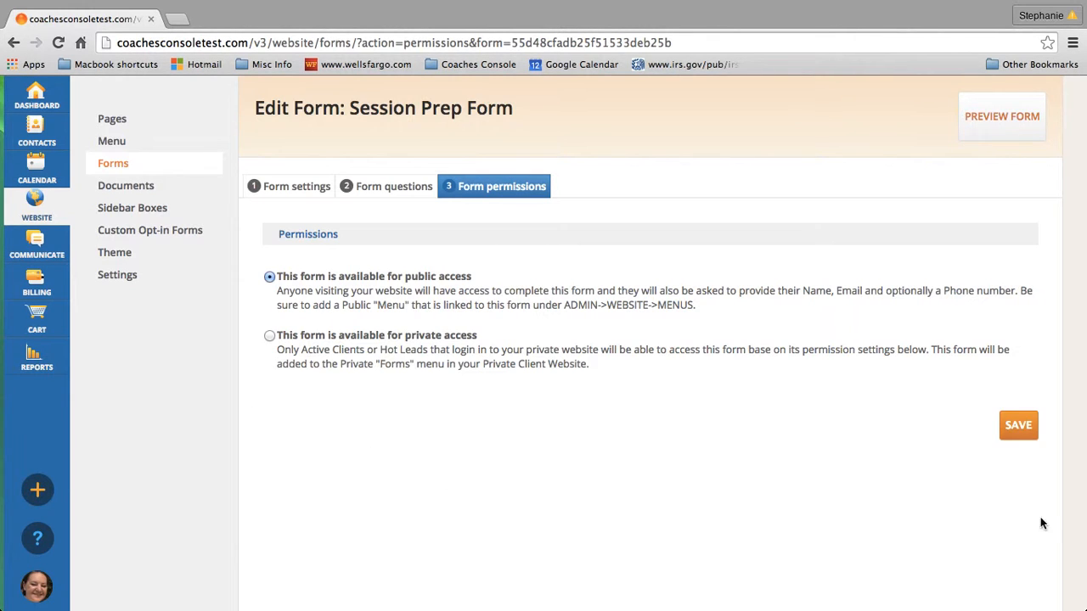
{"action": "left_click", "coordinate": [1019, 427]}
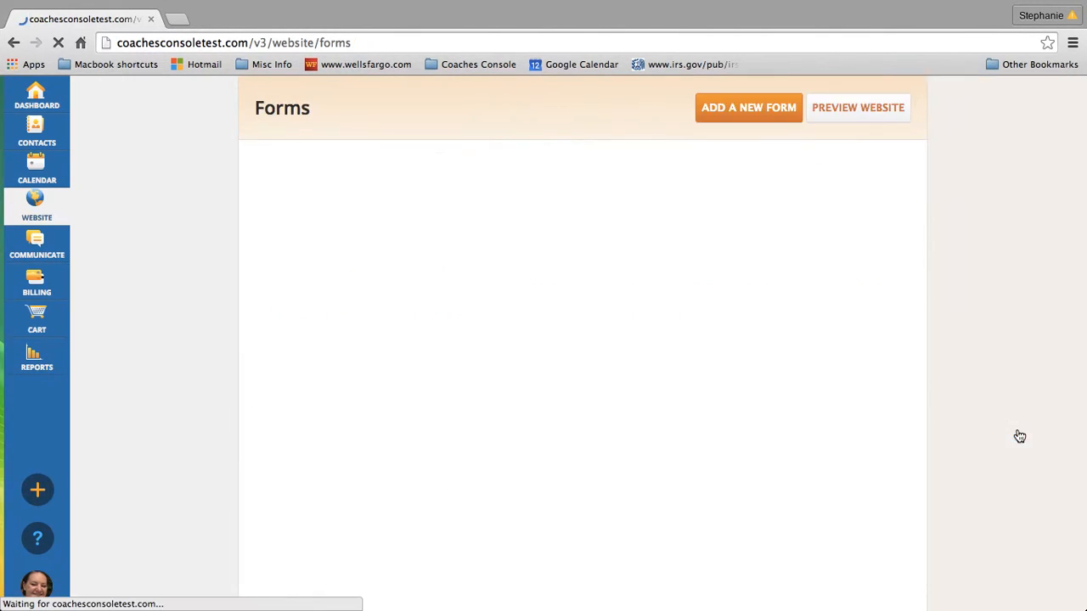
Tick the Session Prep Form's checkbox at the end of the Forms list
{"action": "scroll", "coordinate": [847, 471], "scroll_direction": "down", "scroll_amount": 20}
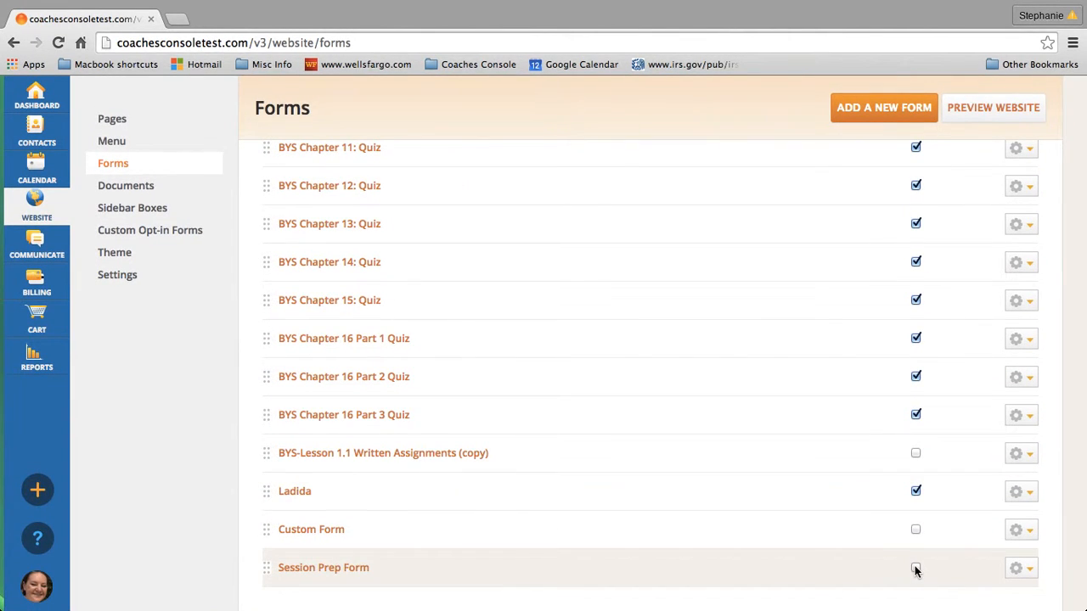
{"action": "left_click", "coordinate": [915, 568]}
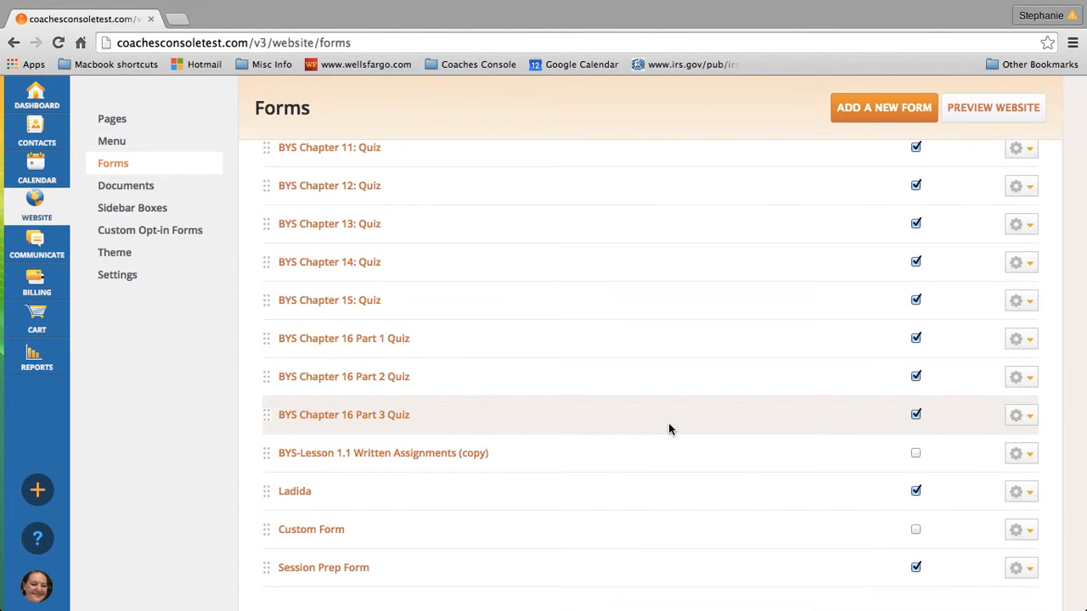
{"action": "scroll", "coordinate": [668, 429], "scroll_direction": "up", "scroll_amount": 15}
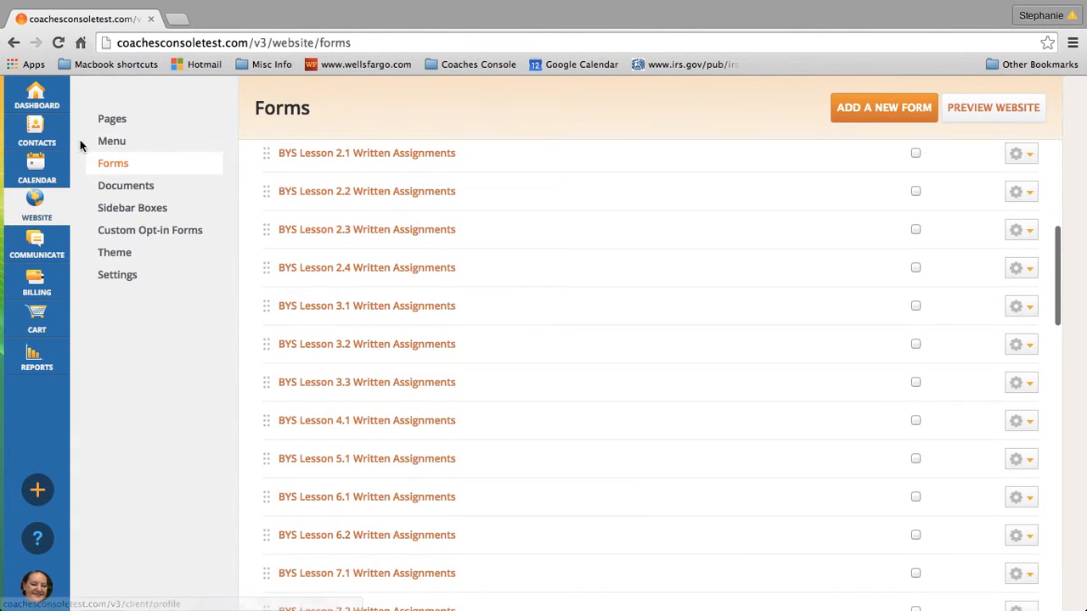
Add a Website Menu item labelled 'Session Prep Form' linking to 'Form: Session Prep Form' and save it
{"action": "left_click", "coordinate": [119, 150]}
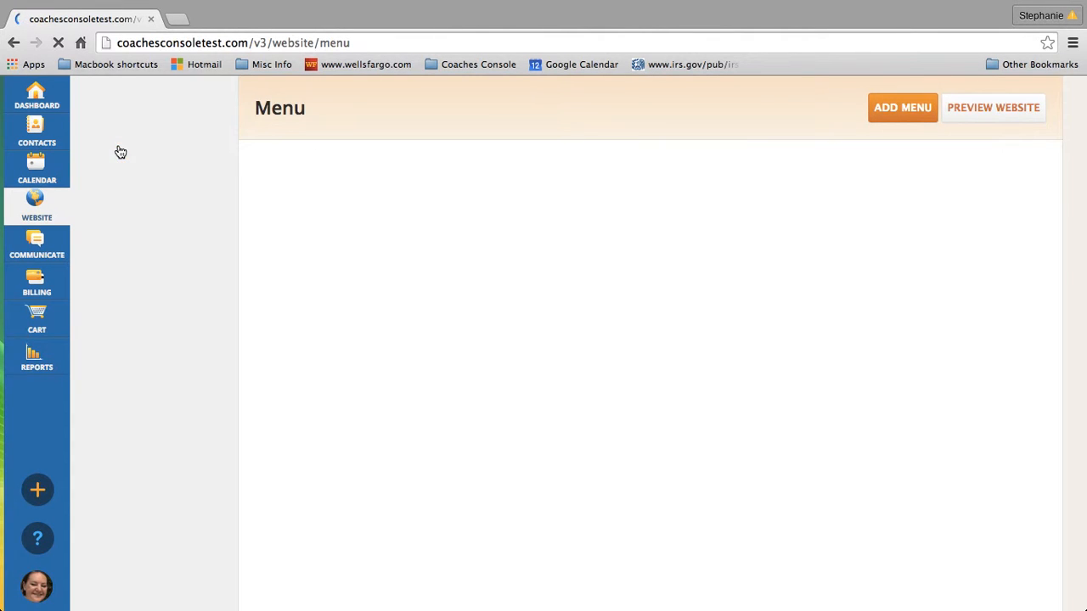
{"action": "left_click", "coordinate": [887, 113]}
{"action": "left_click", "coordinate": [473, 200]}
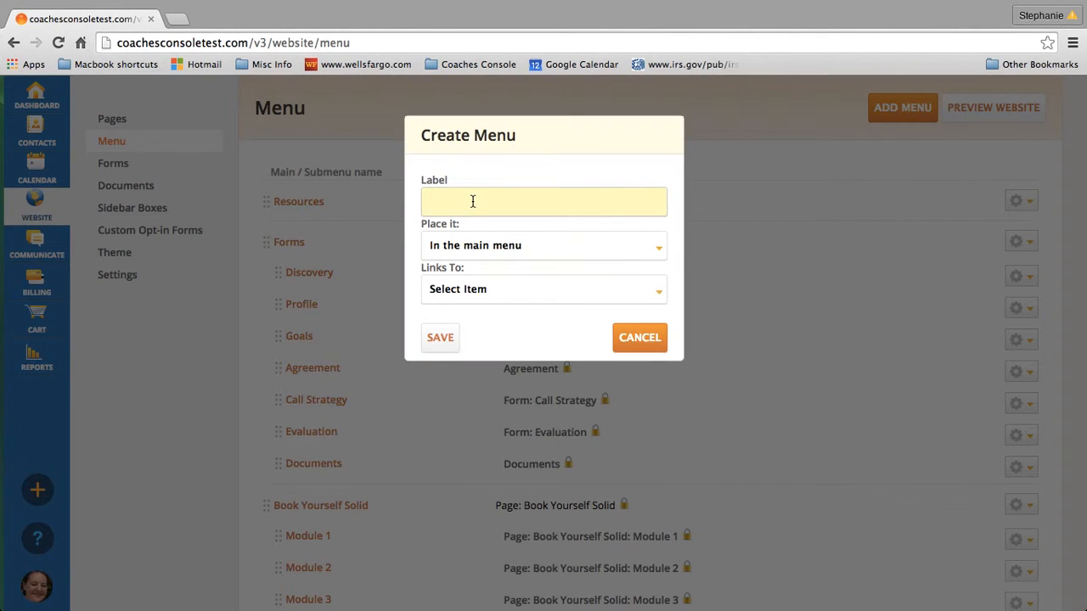
{"action": "type", "text": "Session Prep Form"}
{"action": "left_click", "coordinate": [556, 289]}
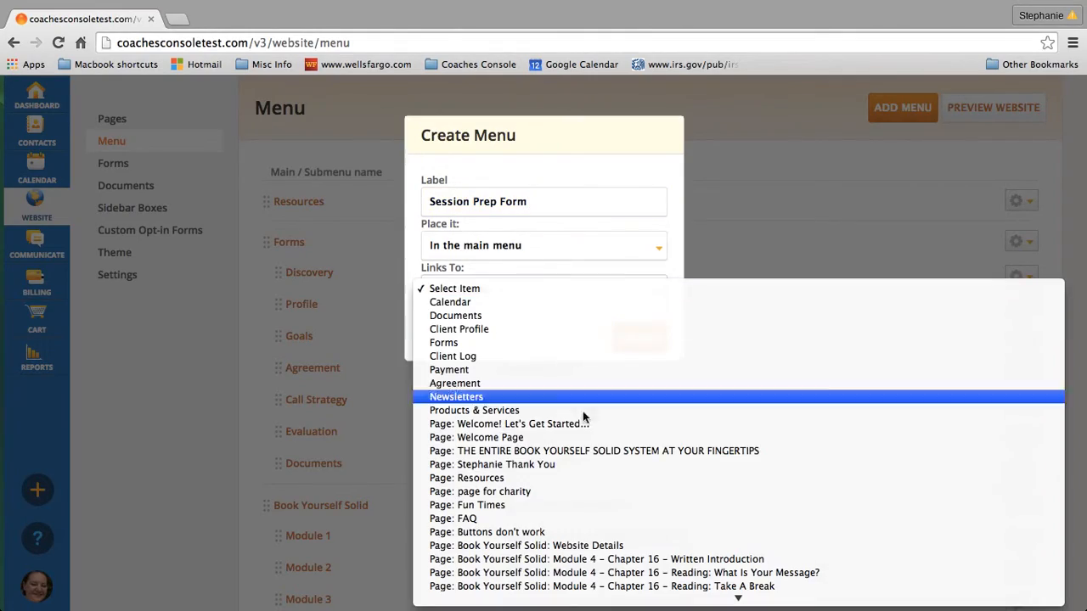
{"action": "scroll", "coordinate": [598, 459], "scroll_direction": "down", "scroll_amount": 10}
{"action": "scroll", "coordinate": [605, 464], "scroll_direction": "down", "scroll_amount": 10}
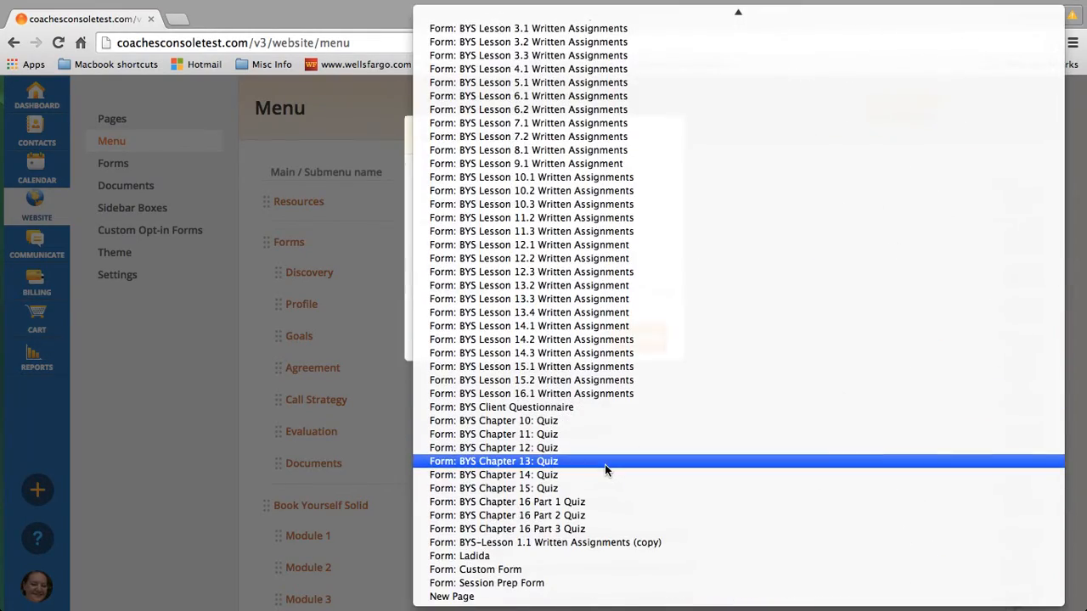
{"action": "left_click", "coordinate": [498, 583]}
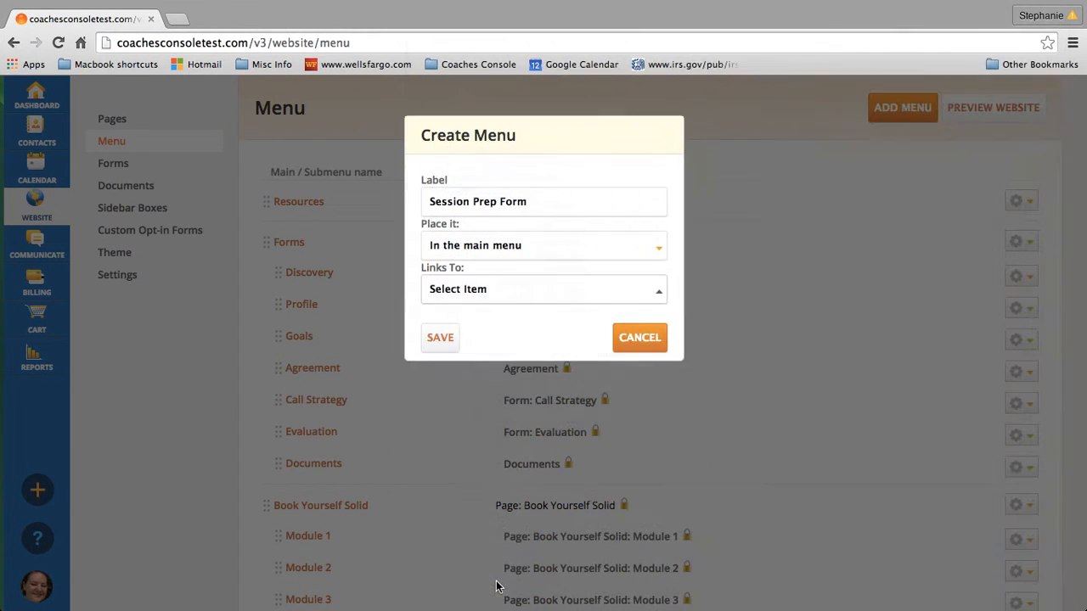
{"action": "left_click", "coordinate": [441, 339]}
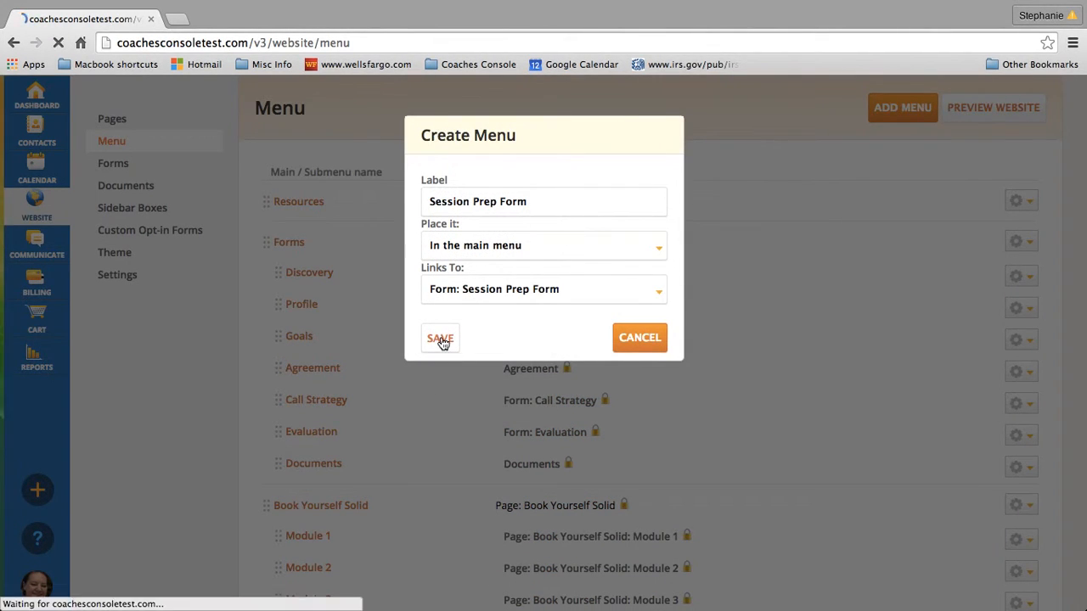
{"action": "scroll", "coordinate": [821, 493], "scroll_direction": "down", "scroll_amount": 5}
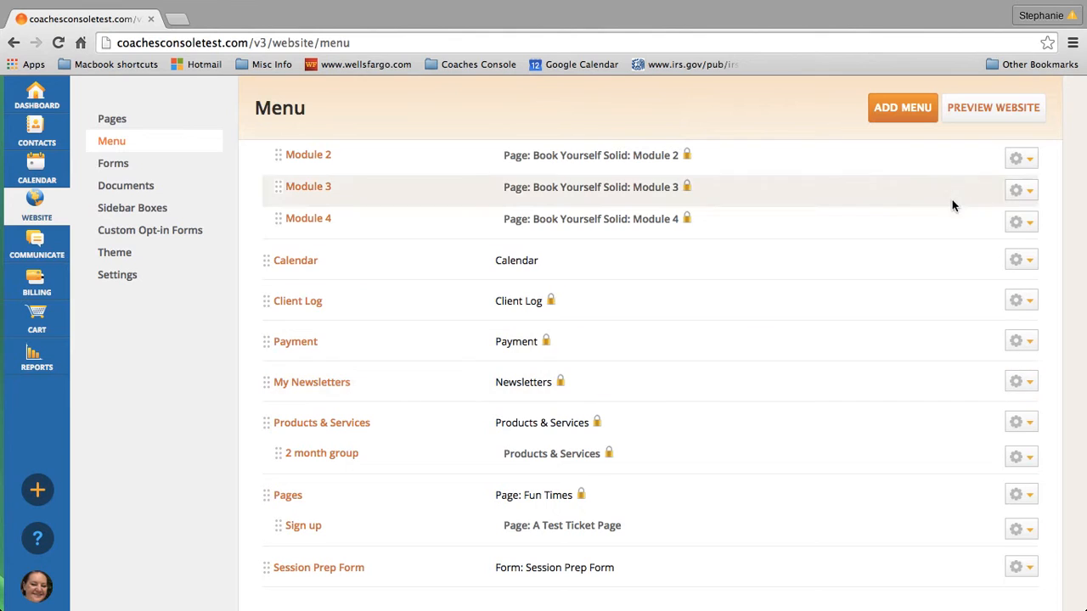
Preview the live website and go to the Session Prep Form page from its menu
{"action": "left_click", "coordinate": [962, 115]}
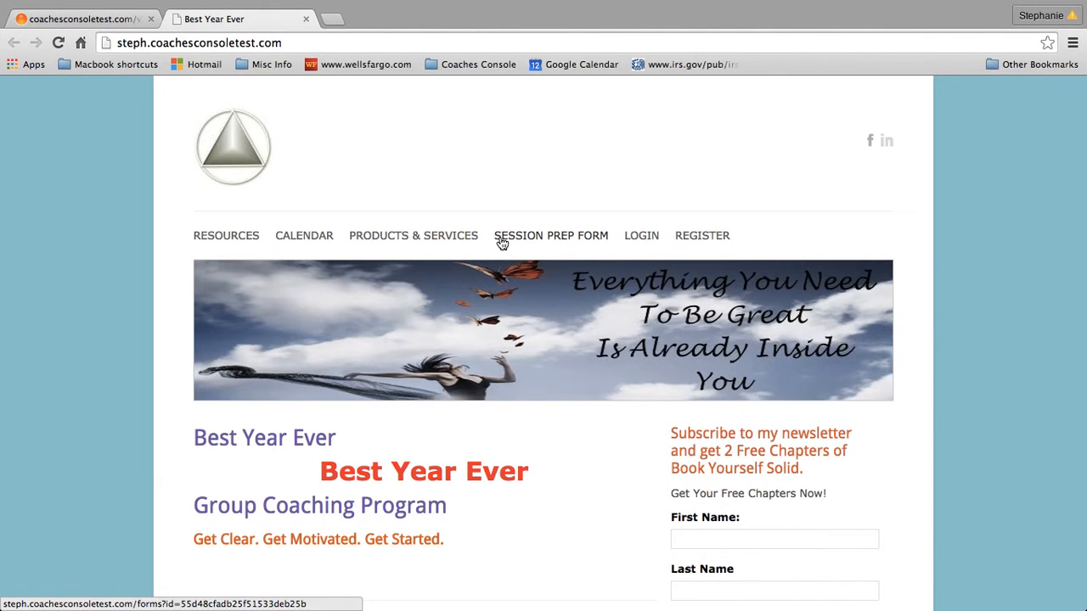
{"action": "left_click", "coordinate": [563, 239]}
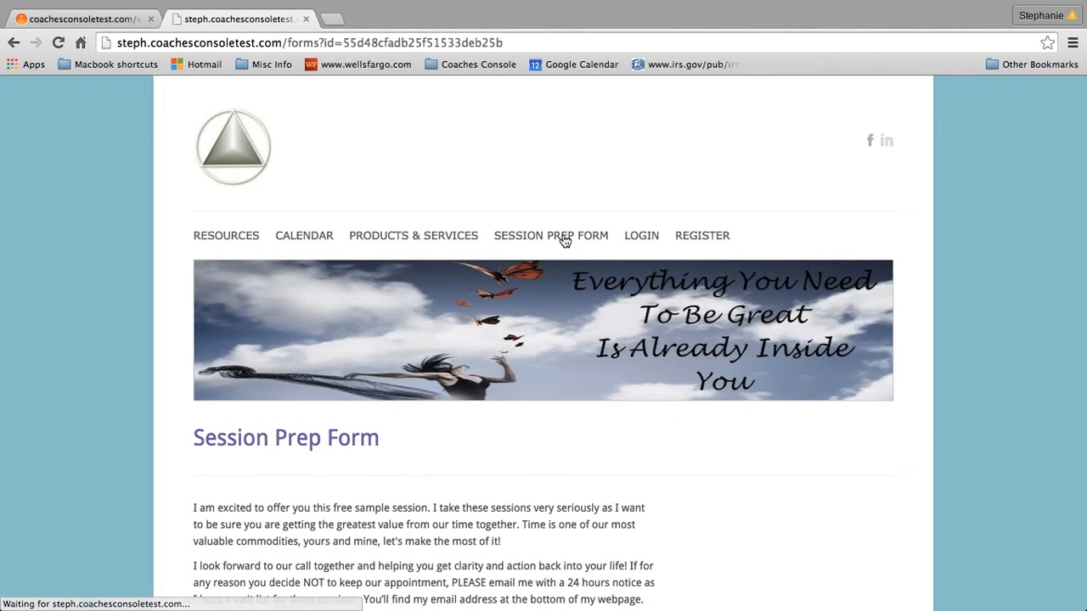
{"action": "scroll", "coordinate": [556, 447], "scroll_direction": "down", "scroll_amount": 2}
{"action": "scroll", "coordinate": [556, 448], "scroll_direction": "down", "scroll_amount": 4}
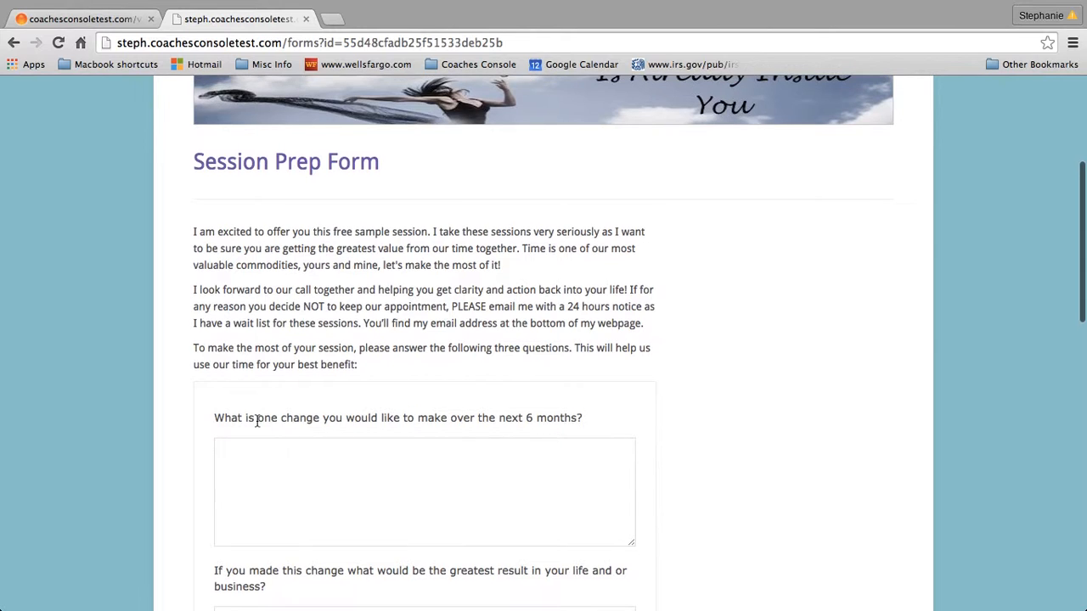
{"action": "scroll", "coordinate": [254, 450], "scroll_direction": "down", "scroll_amount": 2}
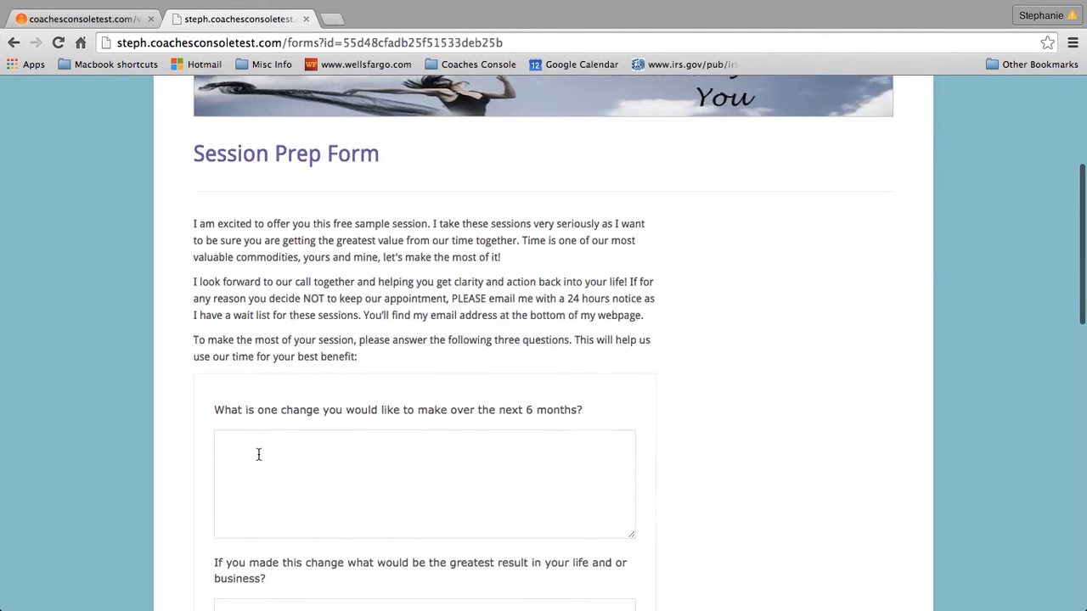
{"action": "scroll", "coordinate": [259, 459], "scroll_direction": "up", "scroll_amount": 1}
Enter 'test answer' in each of the form's three question boxes
{"action": "left_click", "coordinate": [248, 388]}
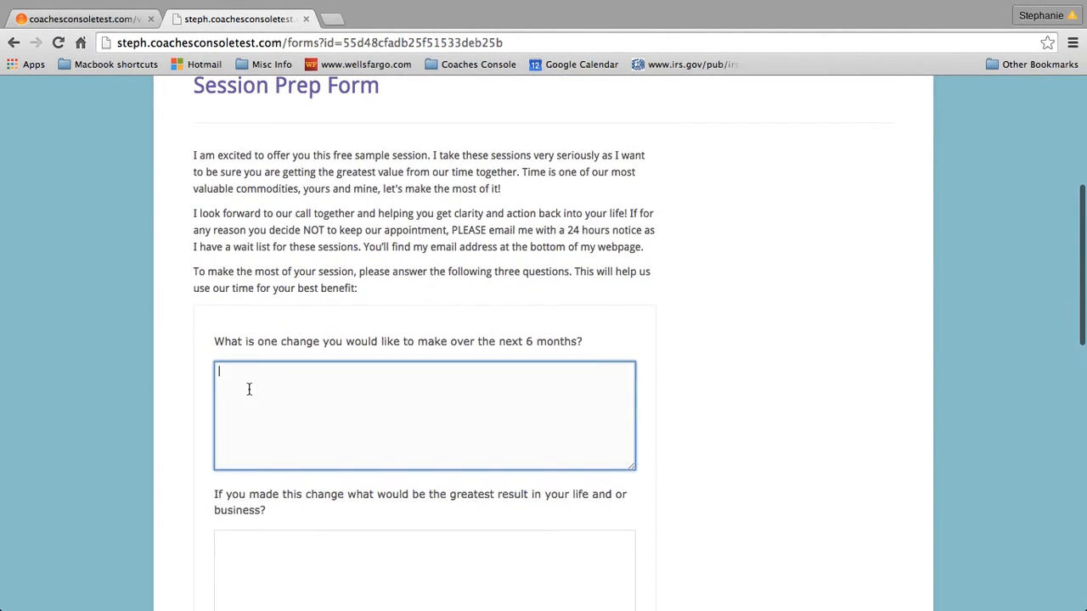
{"action": "type", "text": "test answer"}
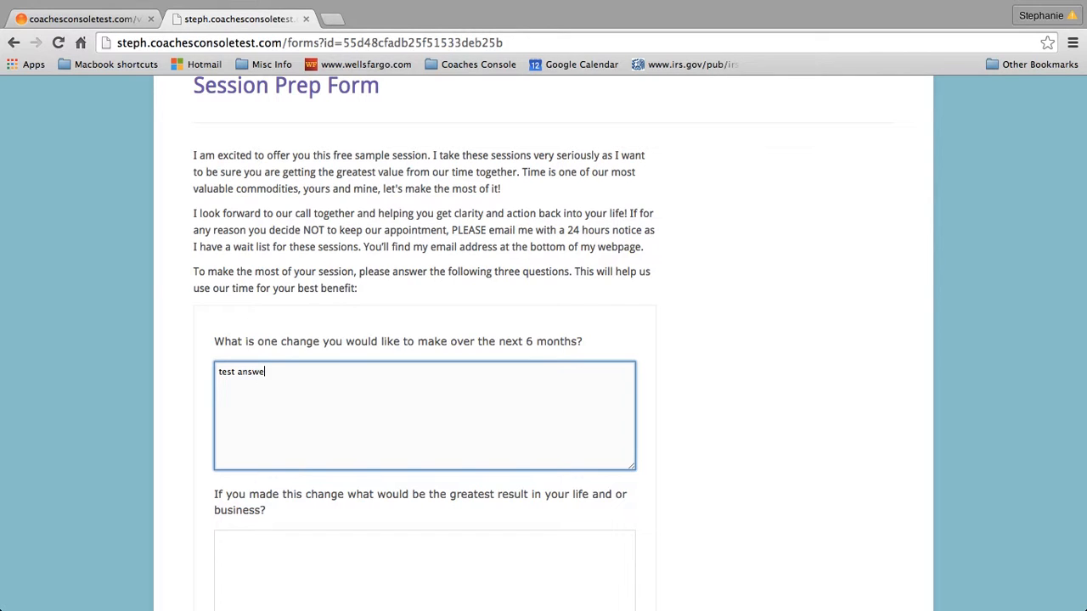
{"action": "left_click", "coordinate": [246, 556]}
{"action": "type", "text": "tes"}
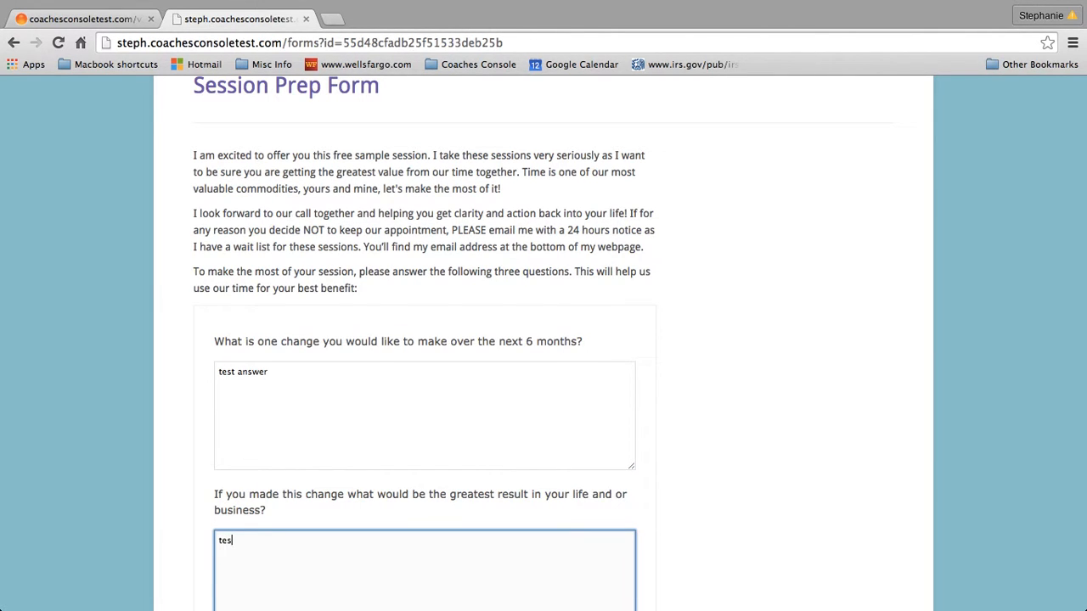
{"action": "type", "text": "t answer"}
{"action": "scroll", "coordinate": [259, 472], "scroll_direction": "down", "scroll_amount": 5}
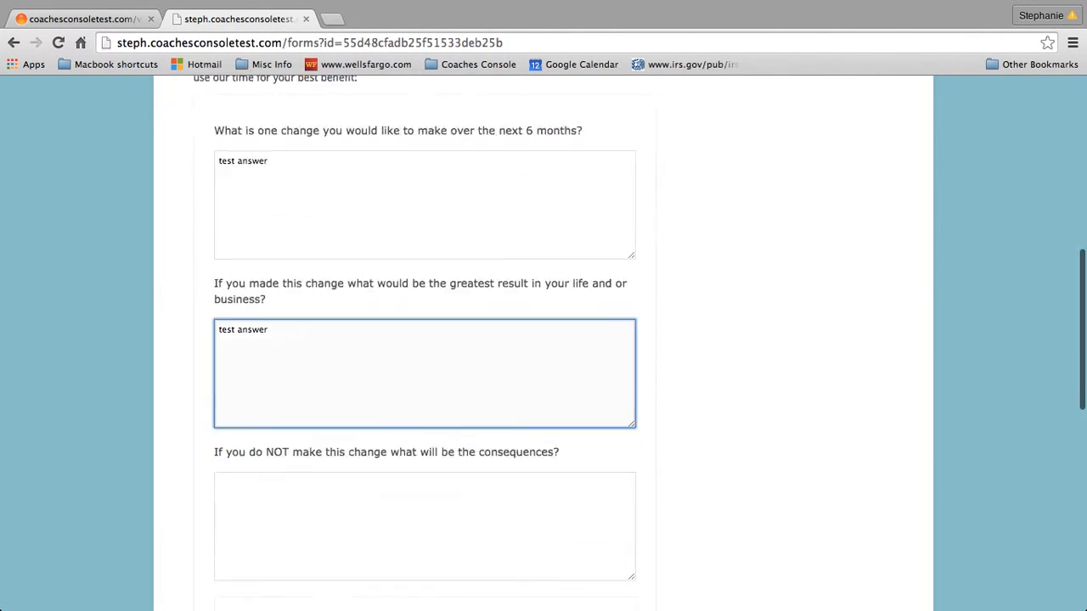
{"action": "left_click", "coordinate": [253, 395]}
{"action": "type", "text": "t"}
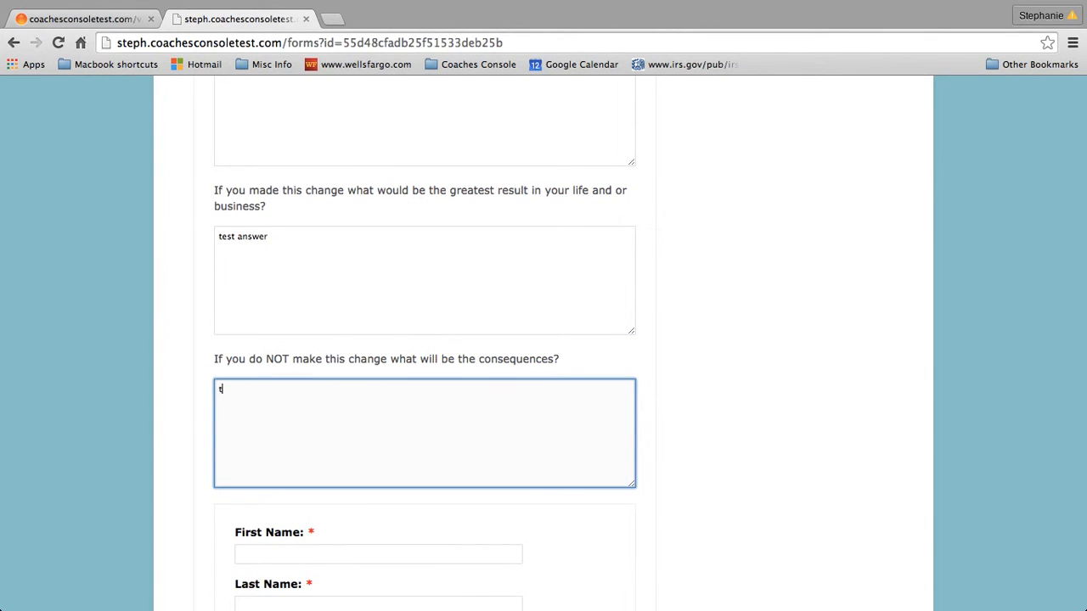
{"action": "type", "text": "est answer"}
{"action": "scroll", "coordinate": [375, 450], "scroll_direction": "down", "scroll_amount": 2}
Type the contact's first and last name, then begin entering their e-mail address in EMail
{"action": "scroll", "coordinate": [375, 449], "scroll_direction": "down", "scroll_amount": 2}
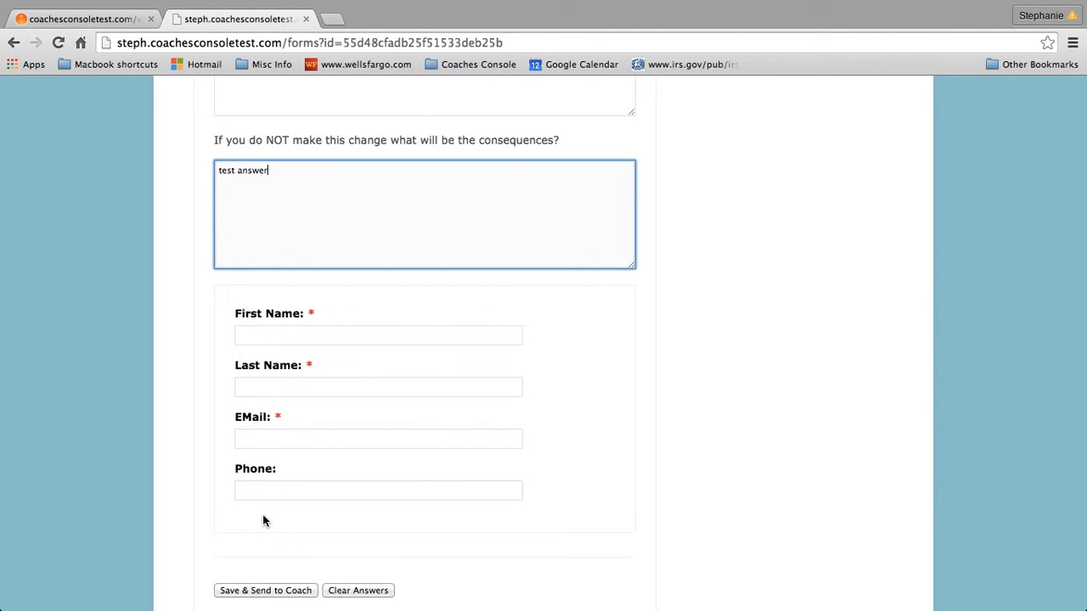
{"action": "left_click", "coordinate": [279, 333]}
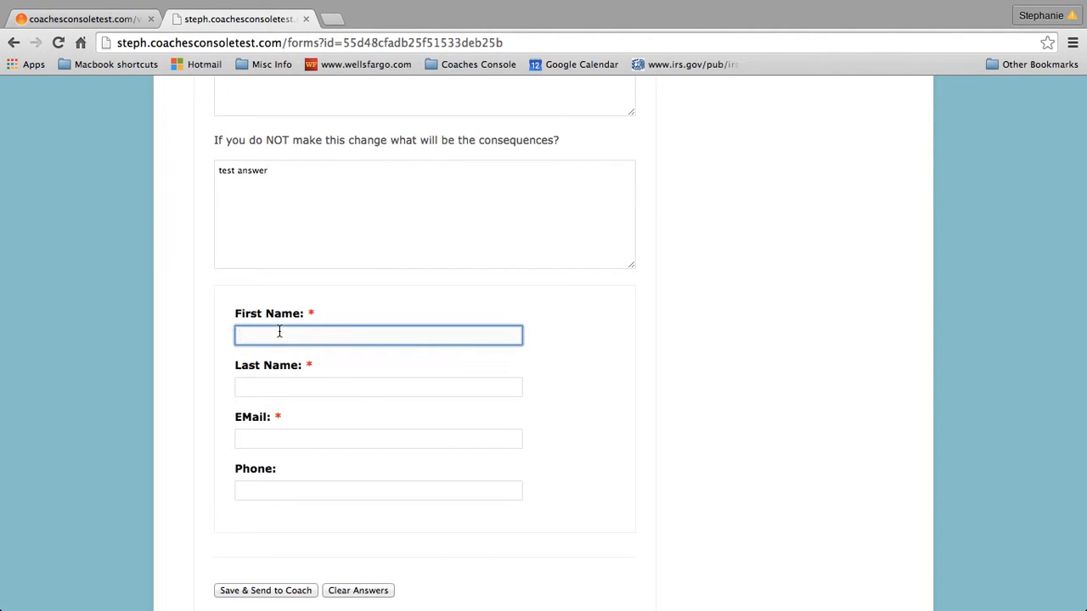
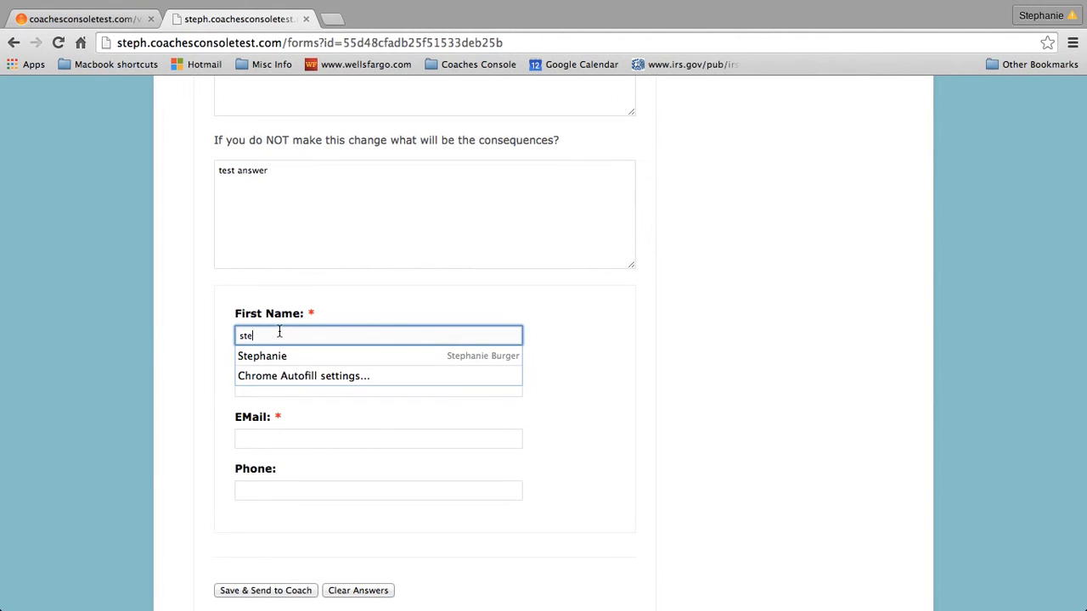
{"action": "key", "text": "Tab"}
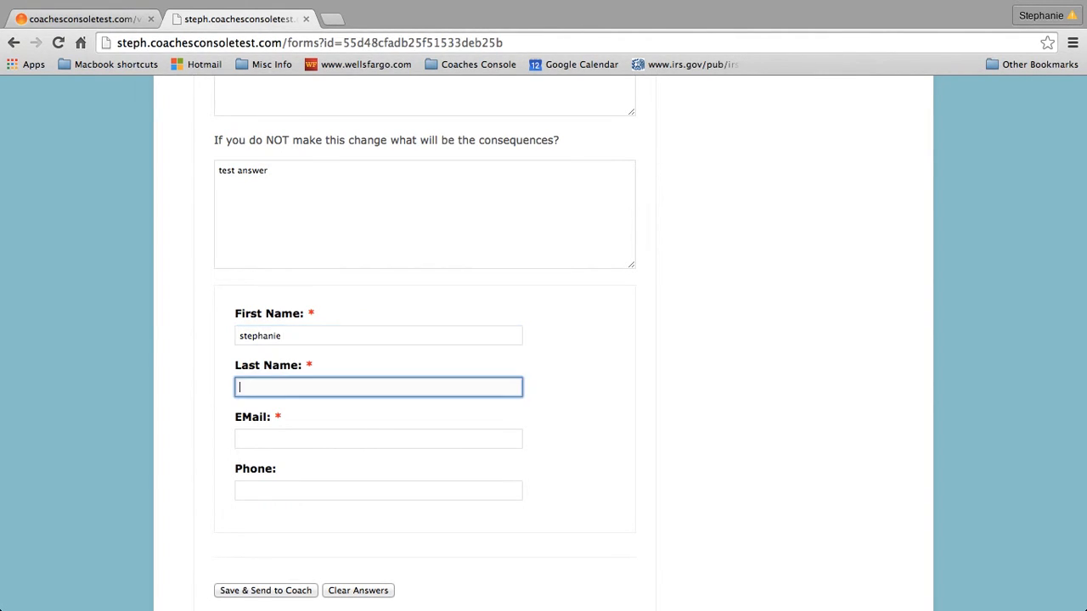
{"action": "key", "text": "Tab"}
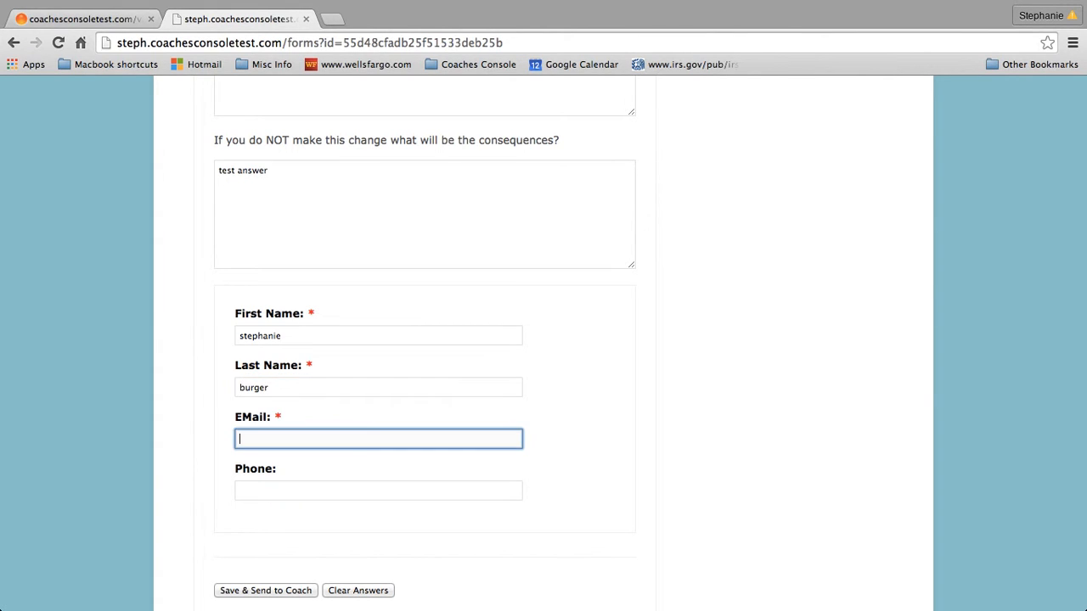
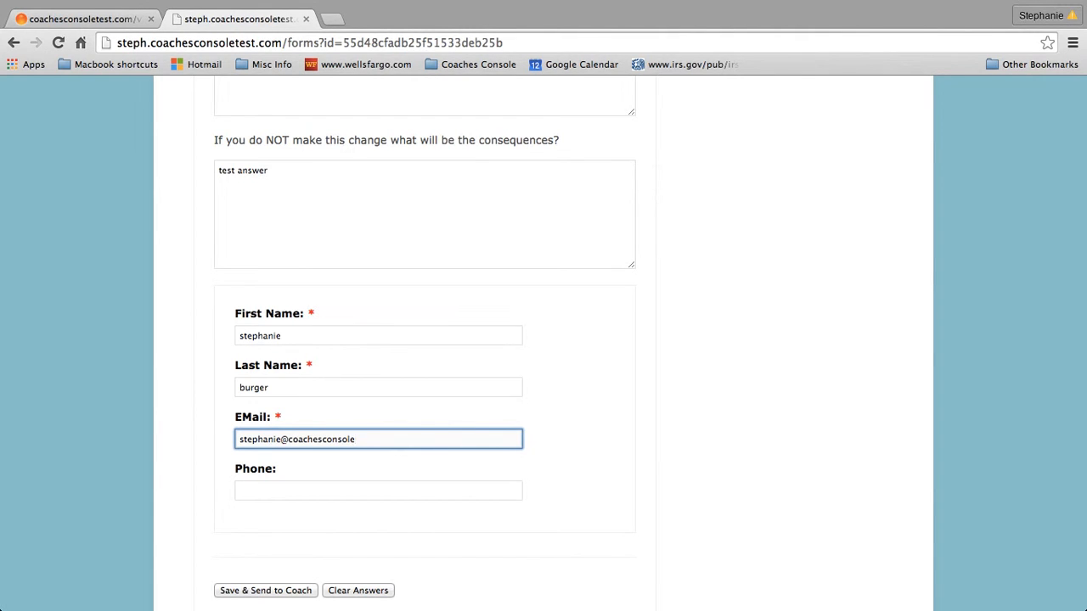